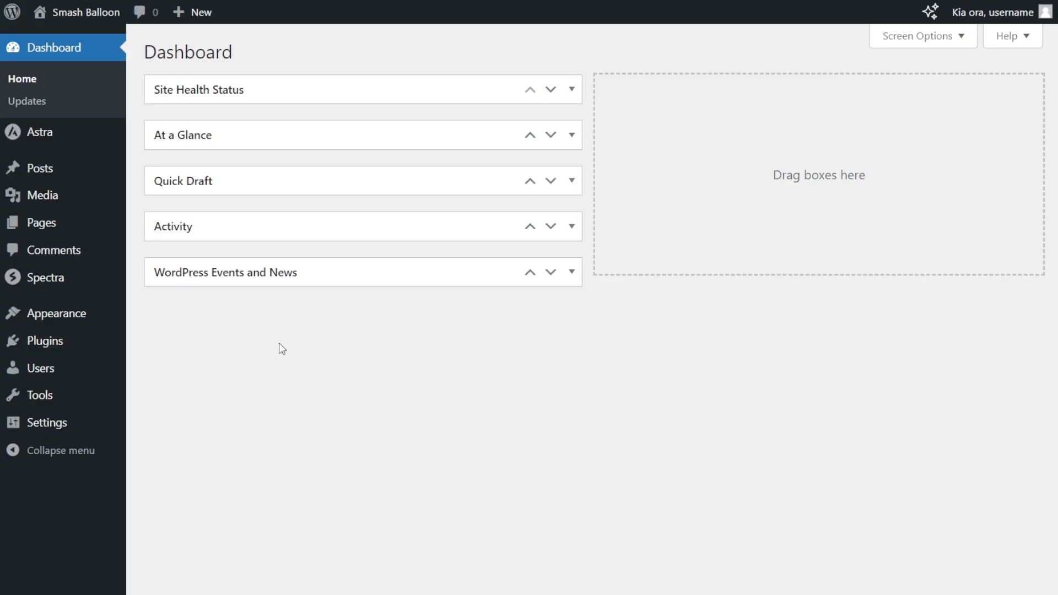
- Upload the Custom-Twitter-Feeds-Pro-2.4.1-Elite.zip plugin file, install it and activate the plugin
mouse_move(44, 349)
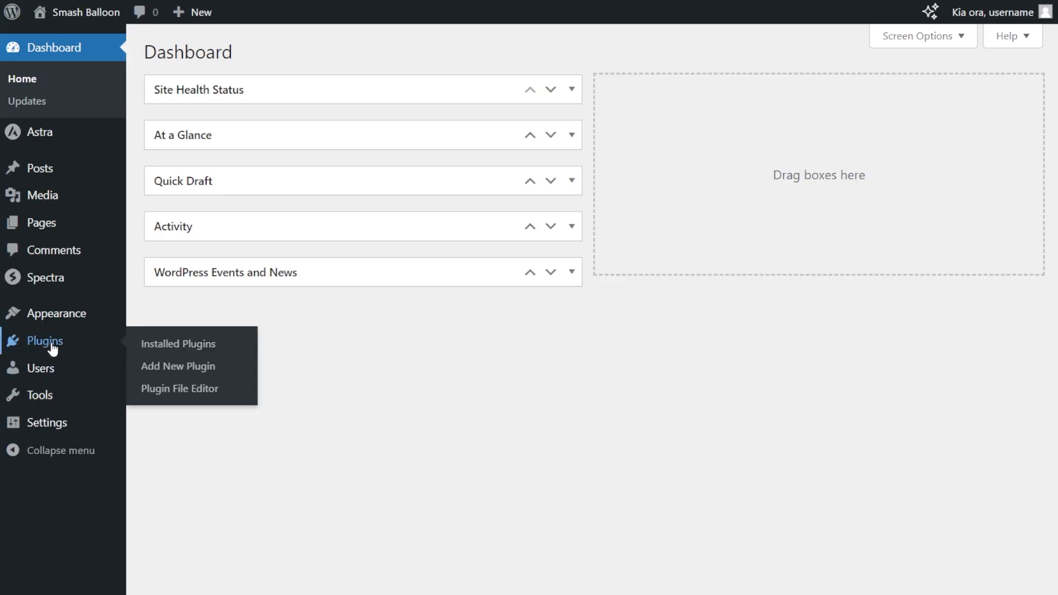
click(163, 367)
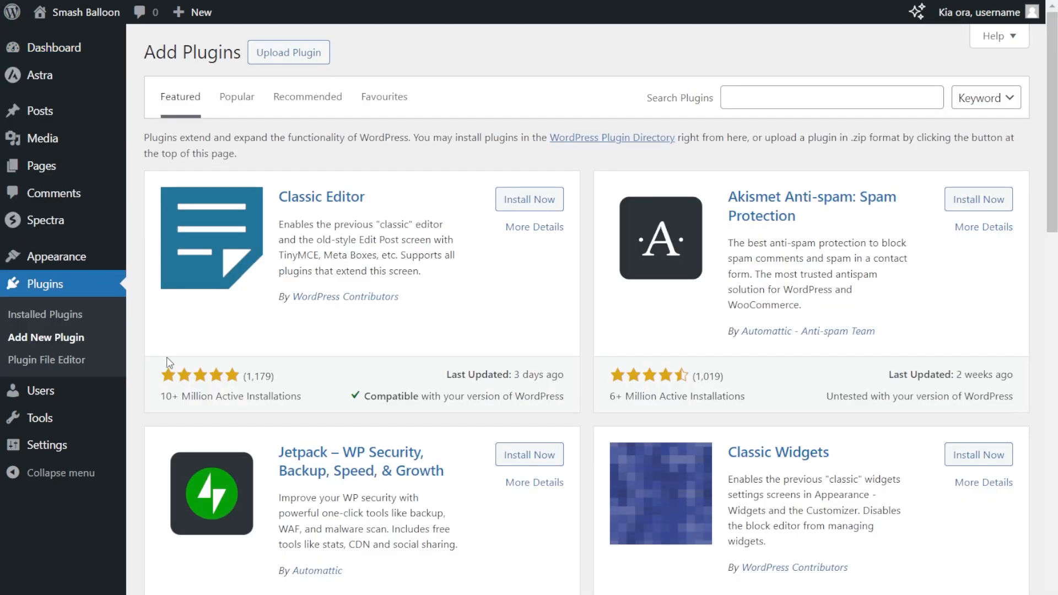
click(277, 58)
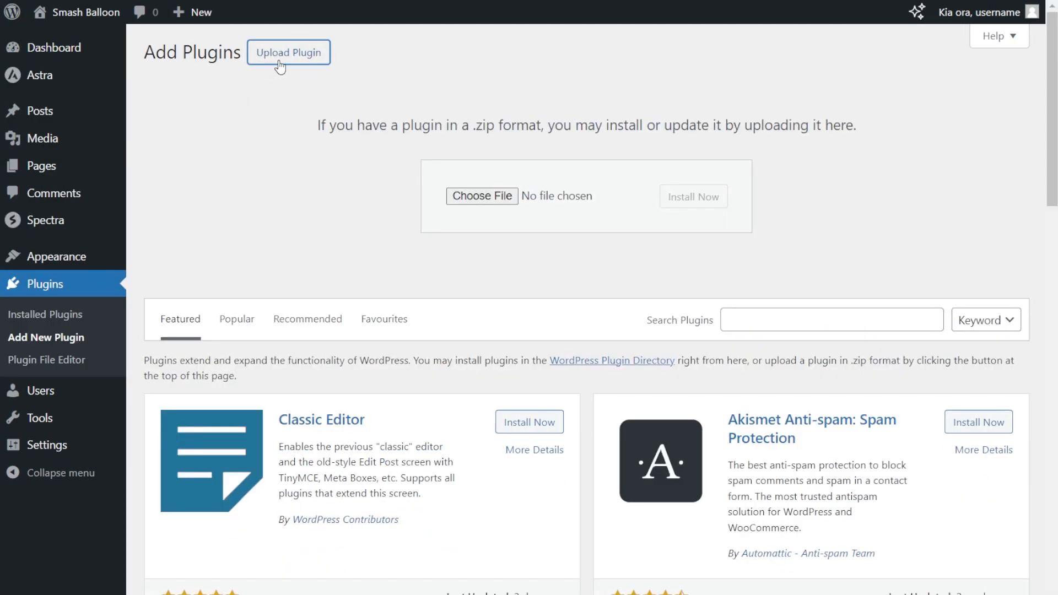
click(480, 196)
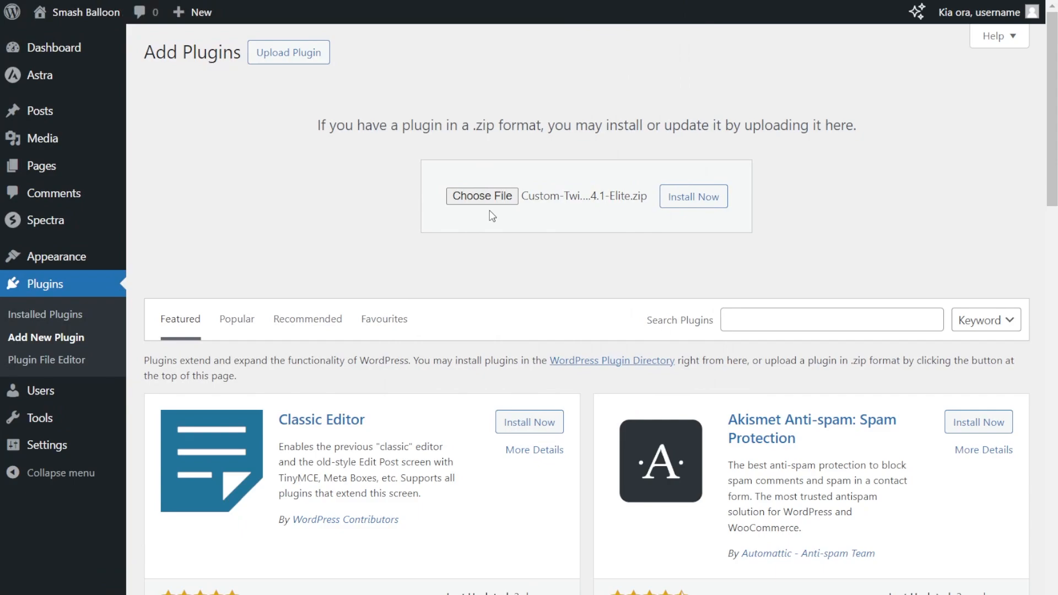
click(681, 205)
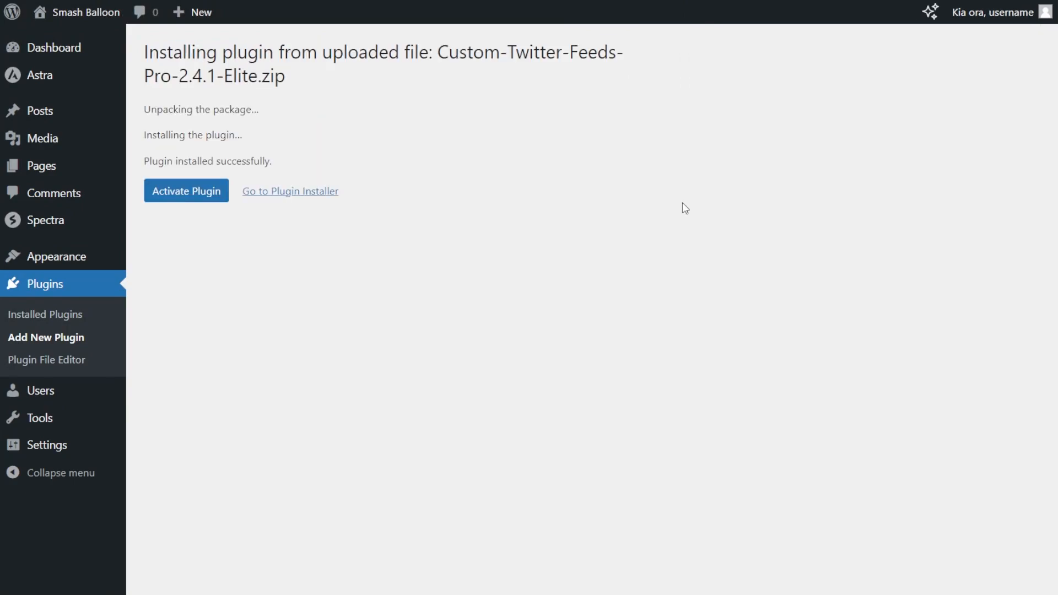
click(213, 196)
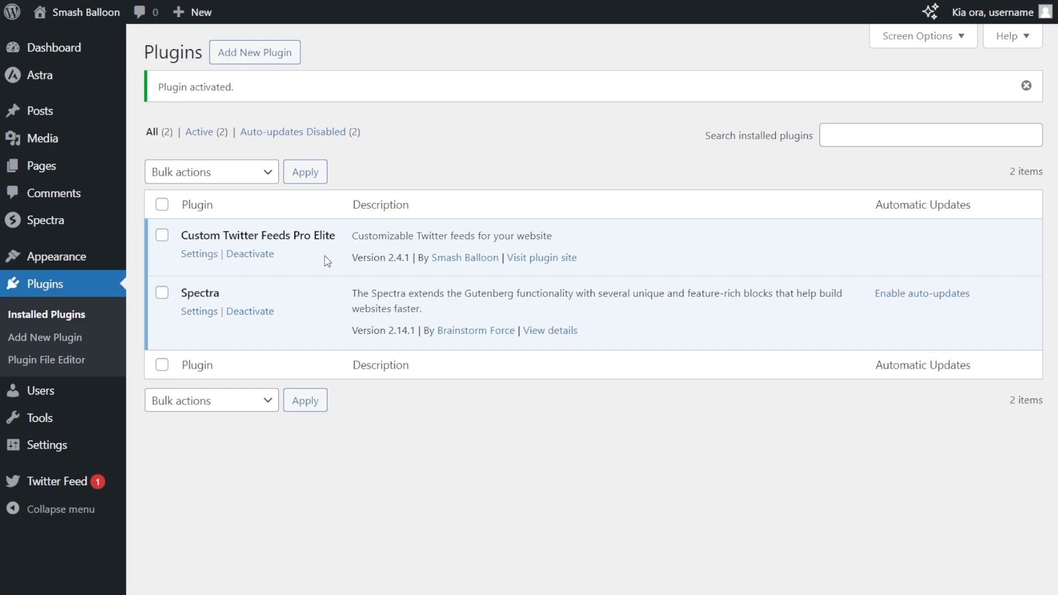
- Open the Twitter Feed plugin and activate it by pasting the license key
mouse_move(30, 484)
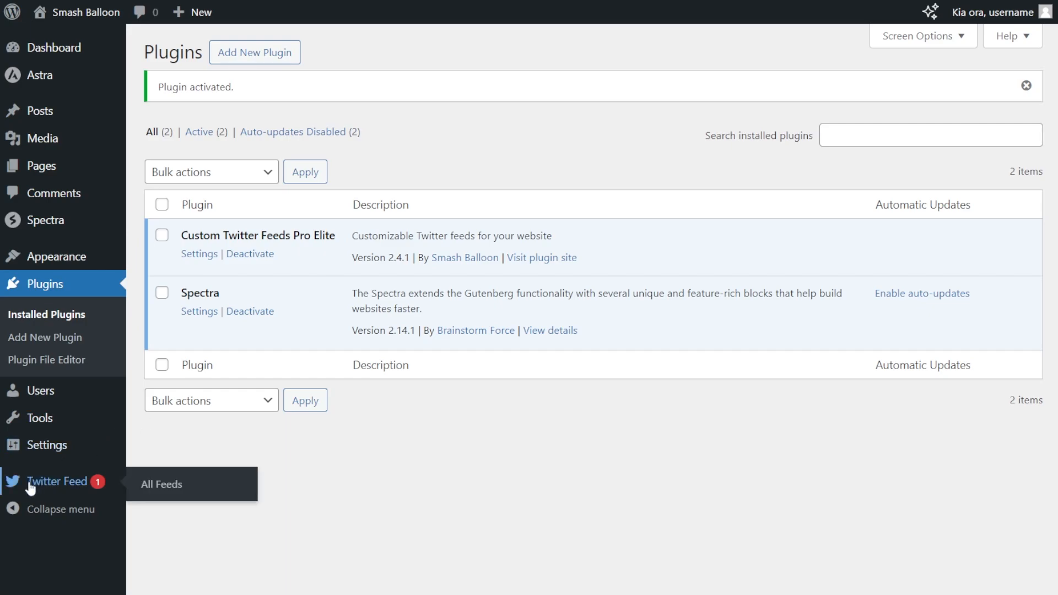
click(64, 485)
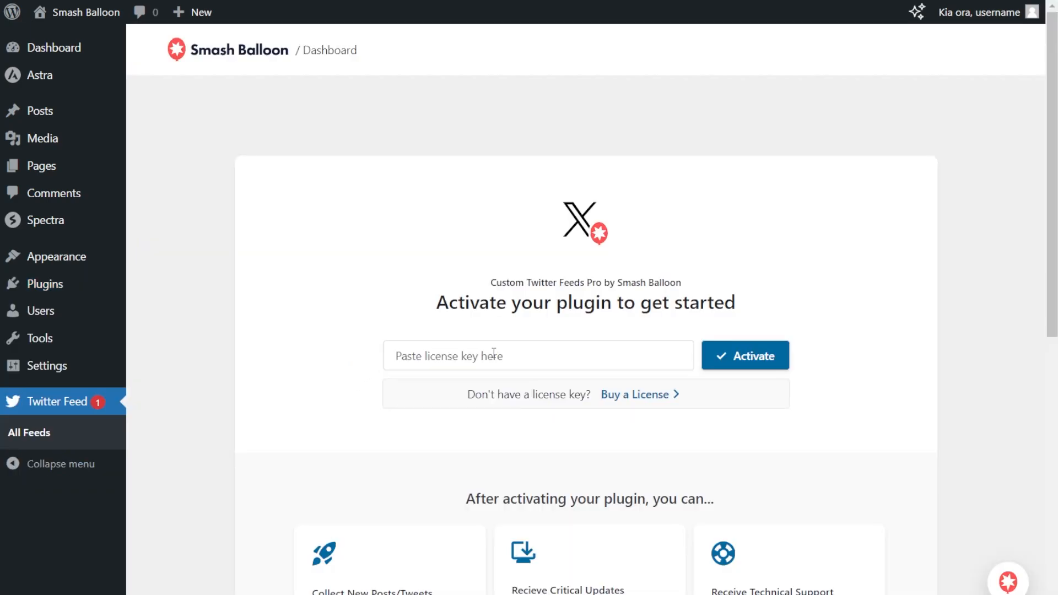
click(527, 355)
key(ctrl+v)
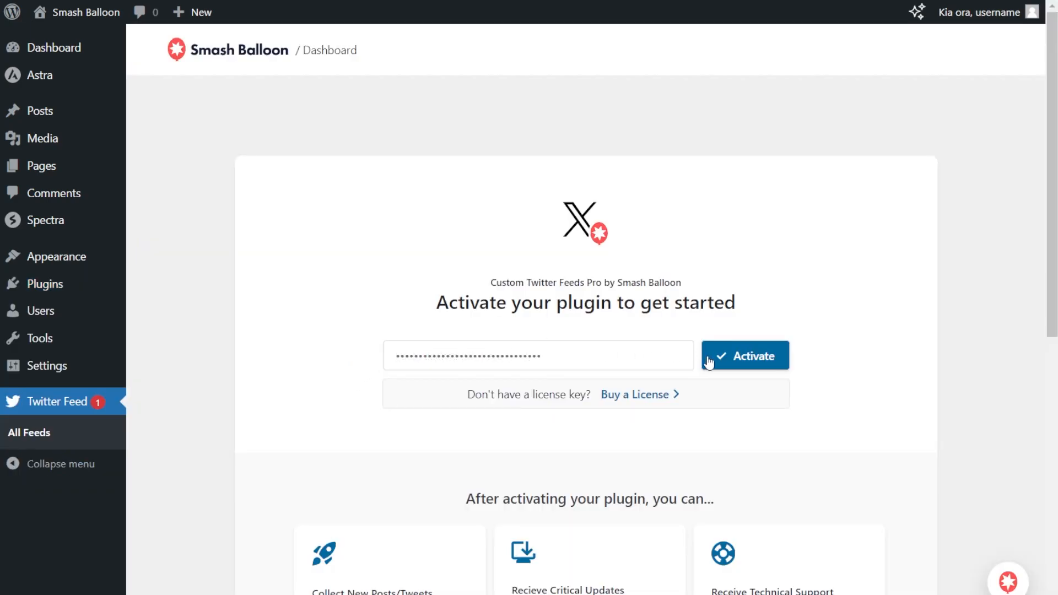
click(734, 358)
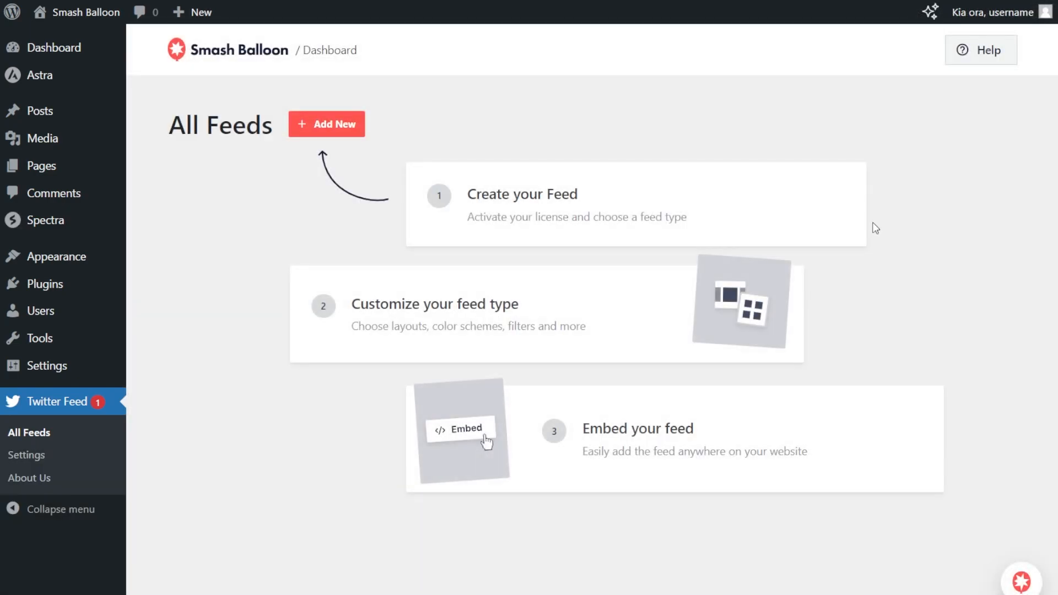
click(345, 132)
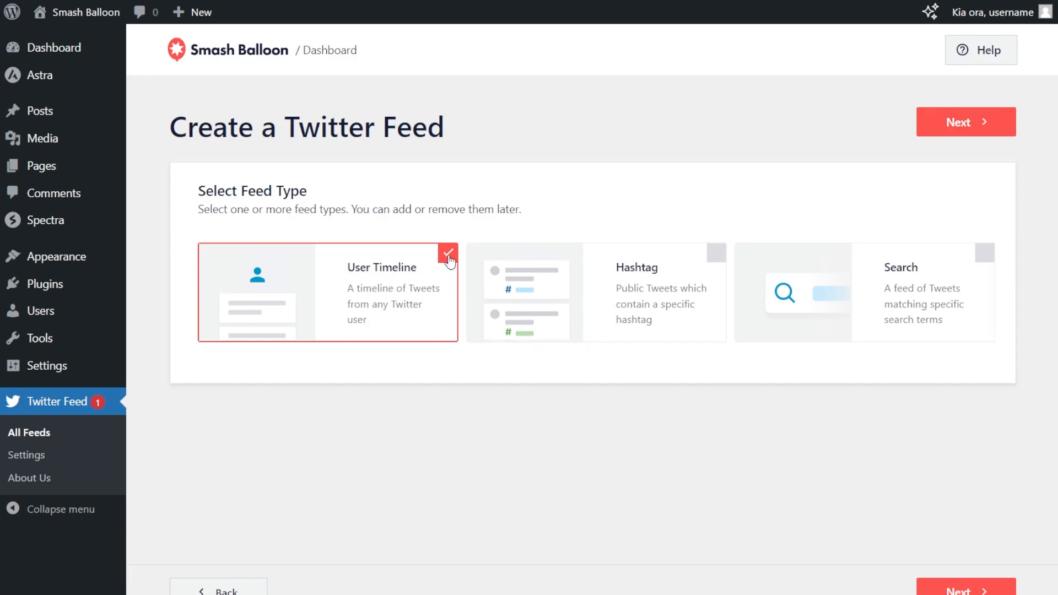
click(948, 135)
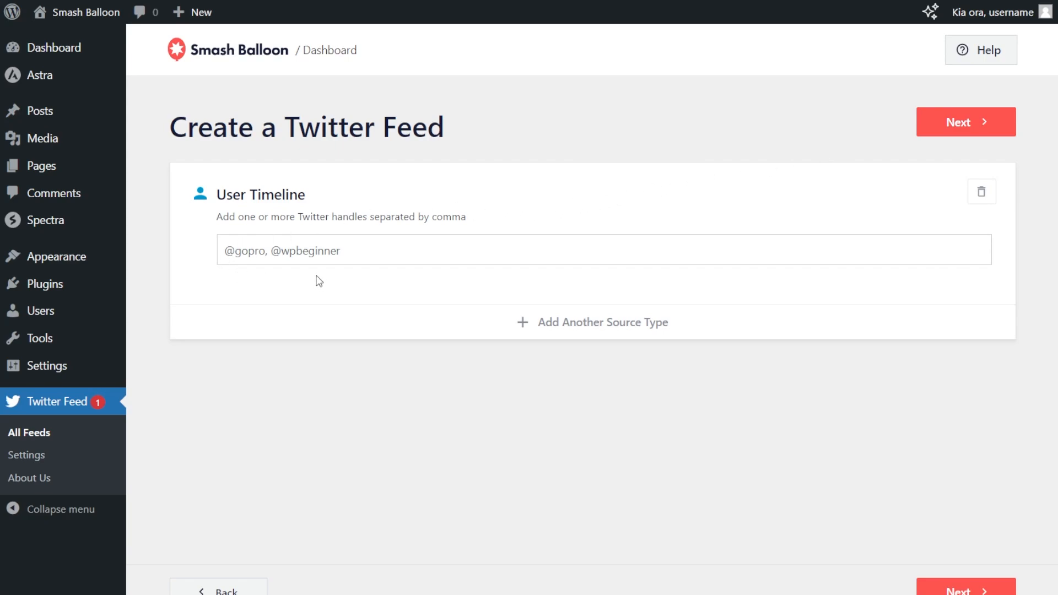
click(321, 252)
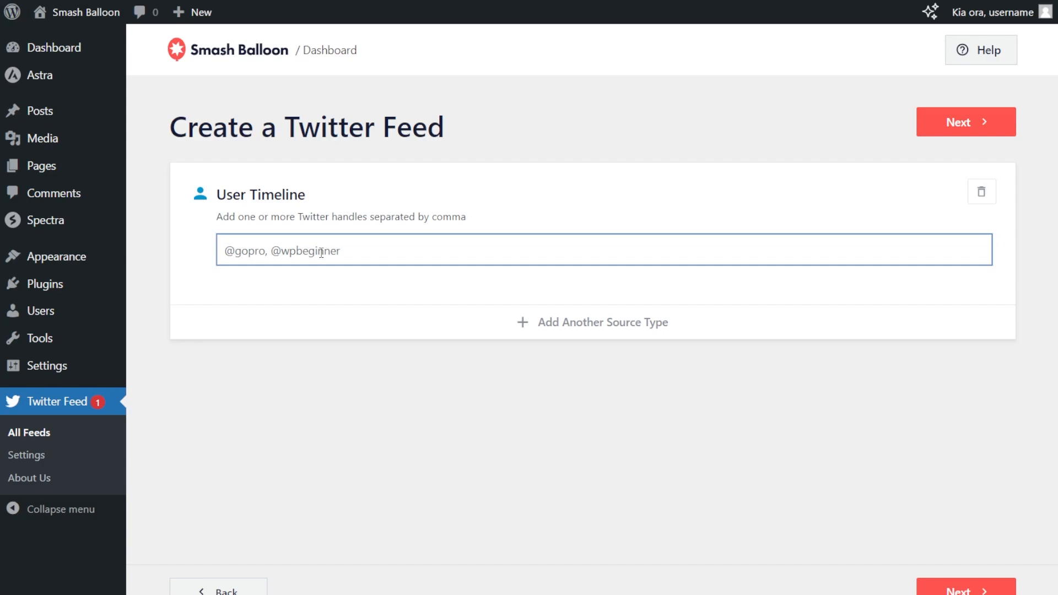
text(@smashballoon)
click(322, 272)
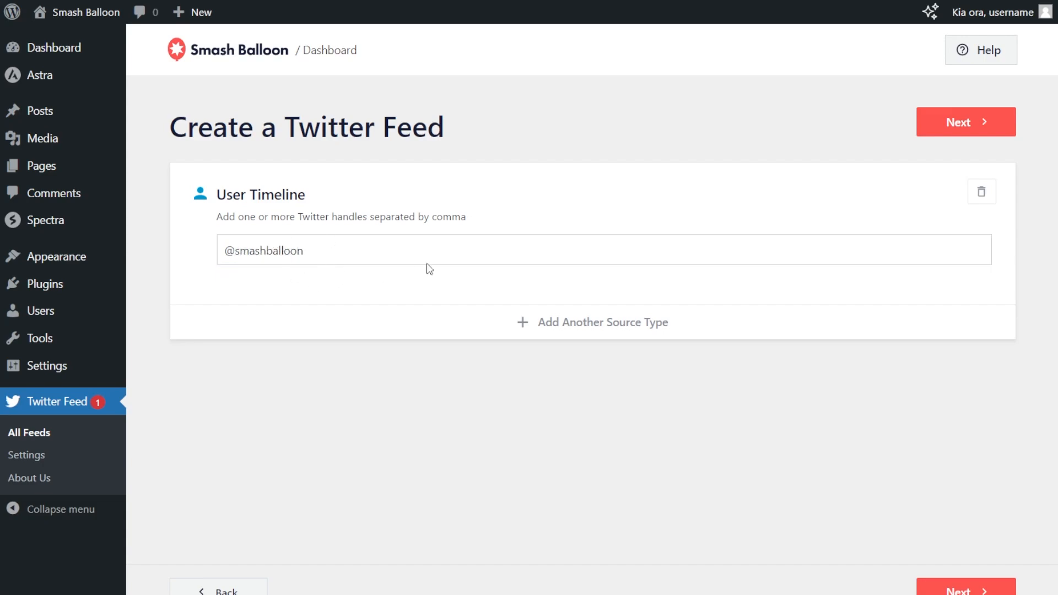
click(956, 128)
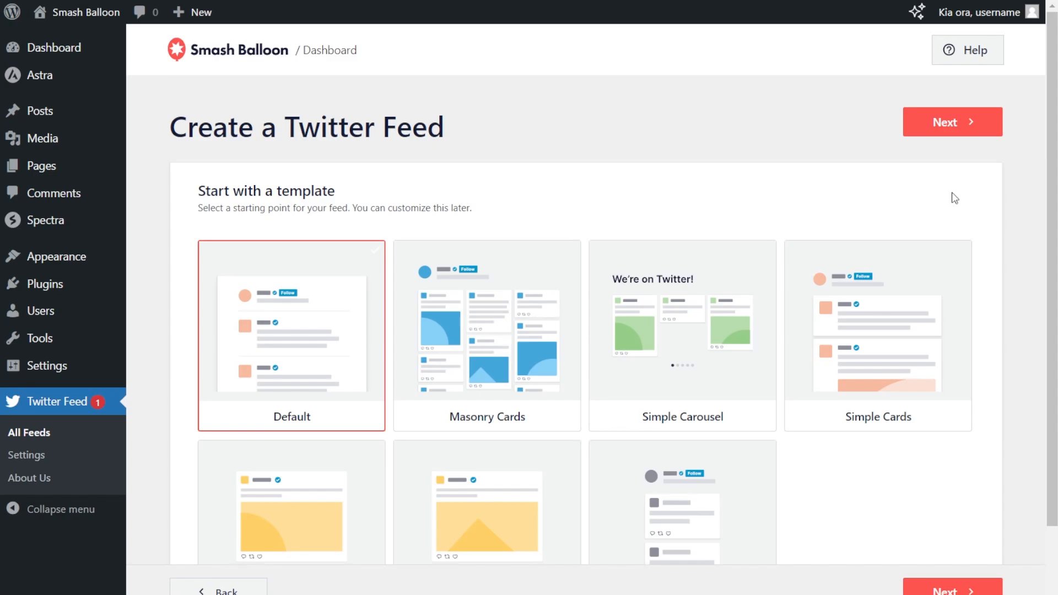
- Choose the Masonry Cards template as the feed's starting point and continue to the feed customizer
scroll(955, 198, down, 2)
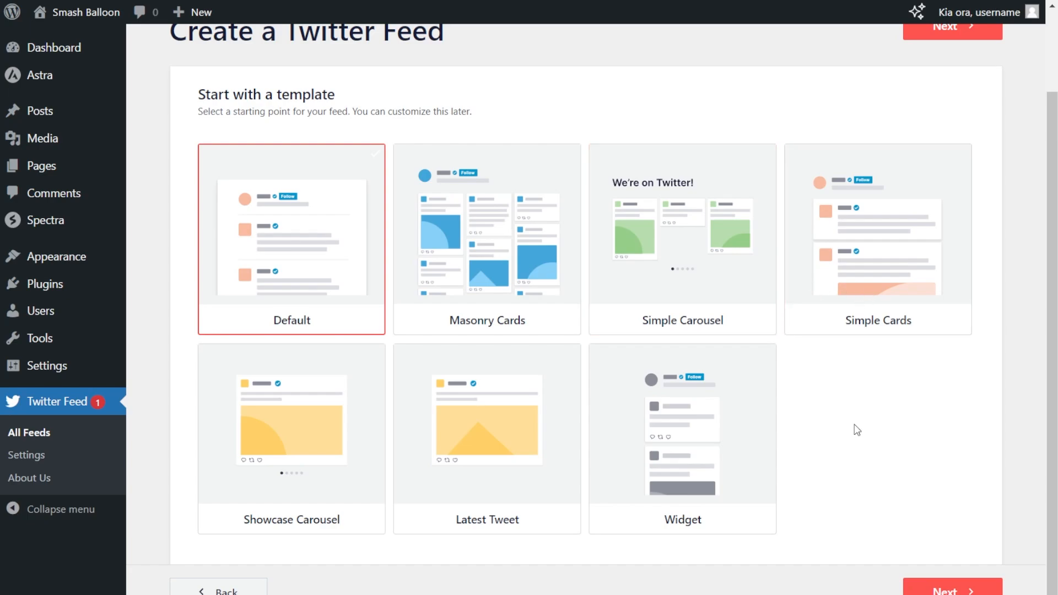
click(504, 283)
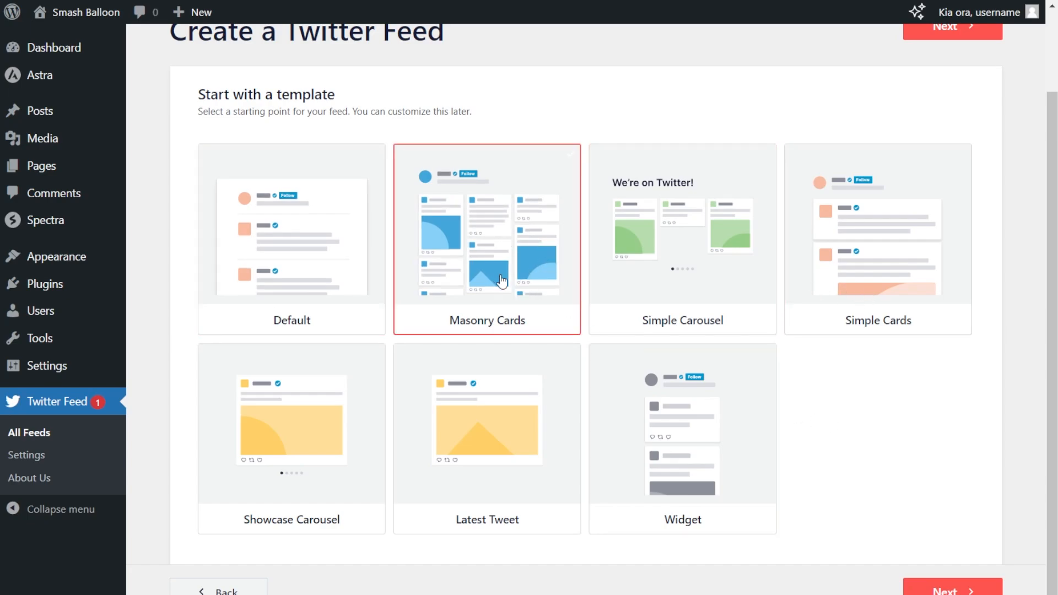
click(945, 588)
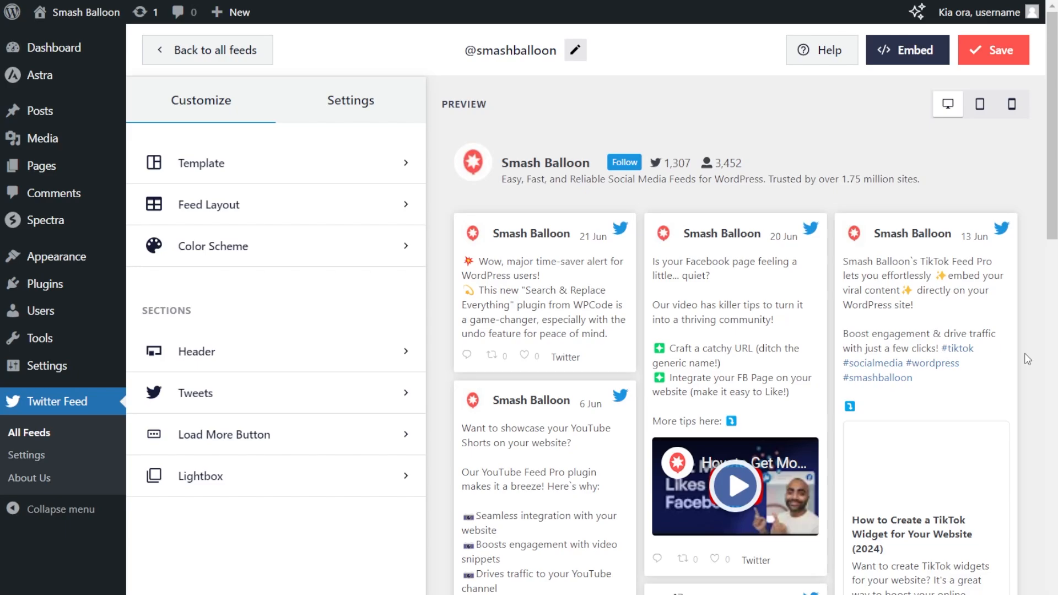
- Look through the feed preview, switch the feed layout to List and check how the tweets are arranged
scroll(1028, 359, down, 10)
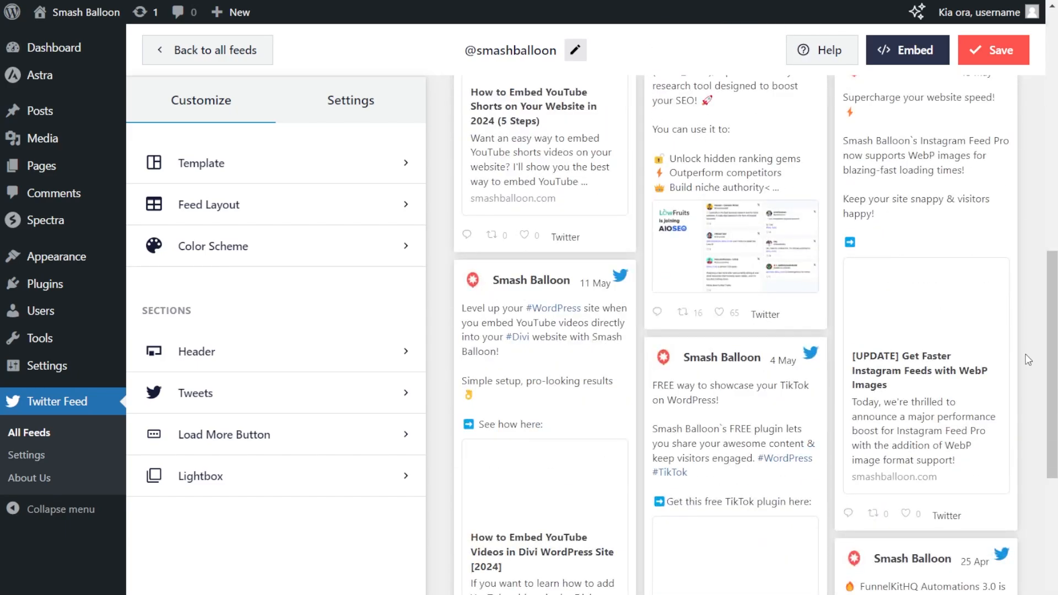
scroll(1028, 359, up, 10)
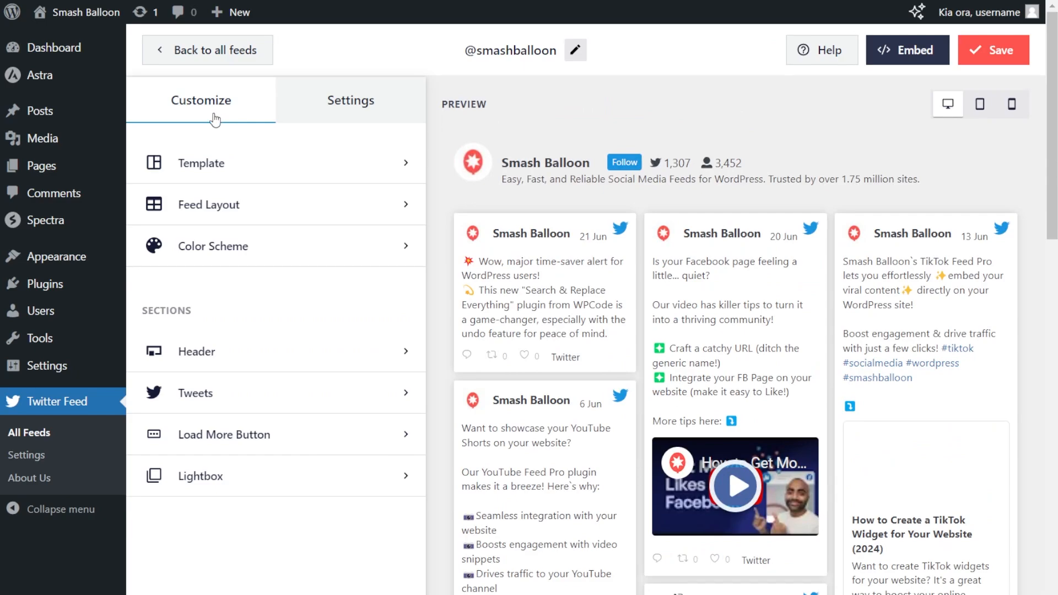
click(248, 208)
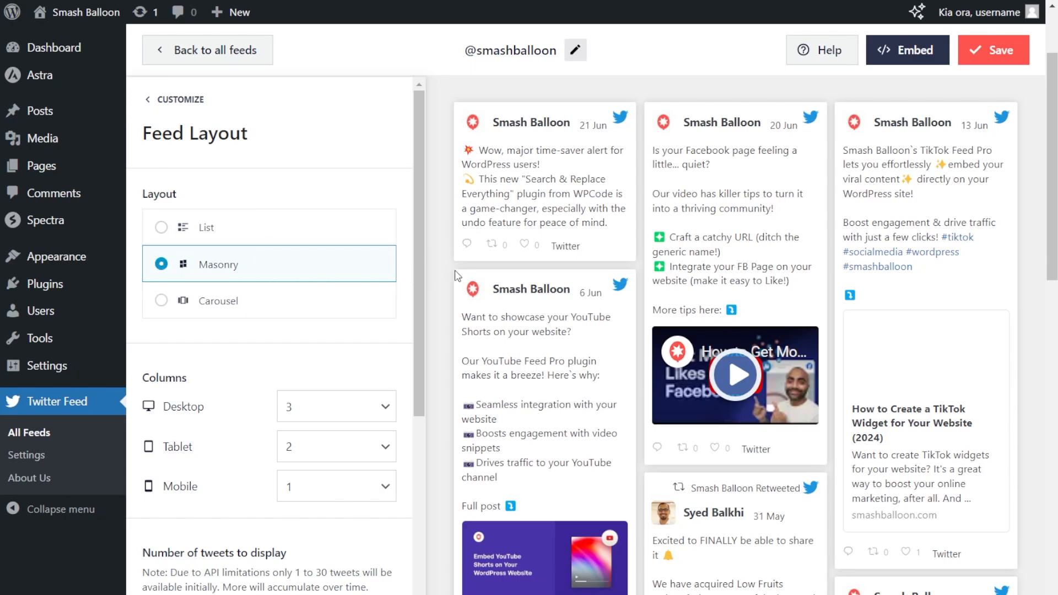
scroll(448, 278, down, 3)
click(318, 240)
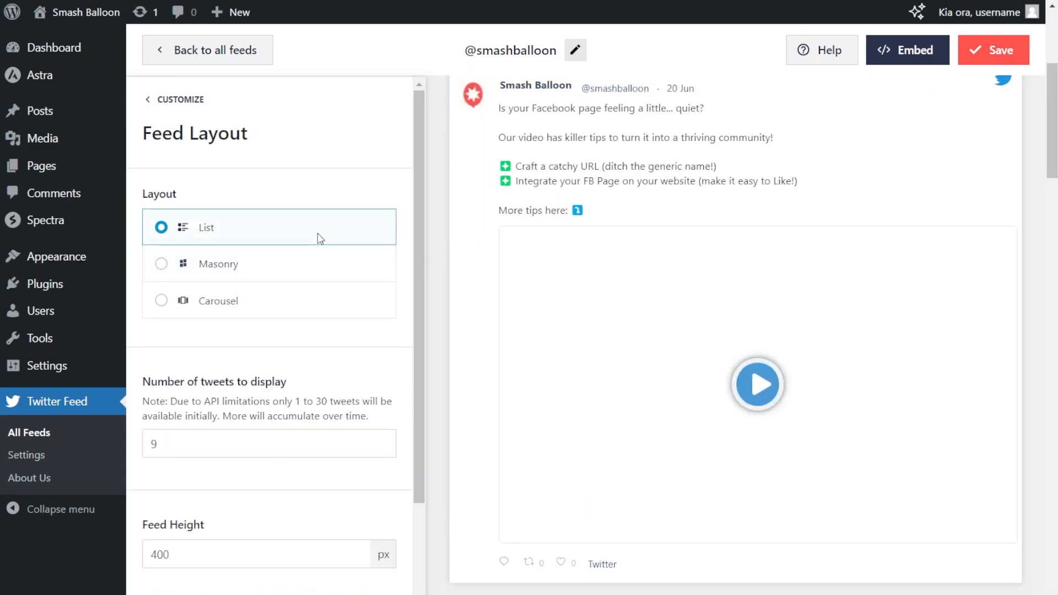
scroll(454, 243, down, 10)
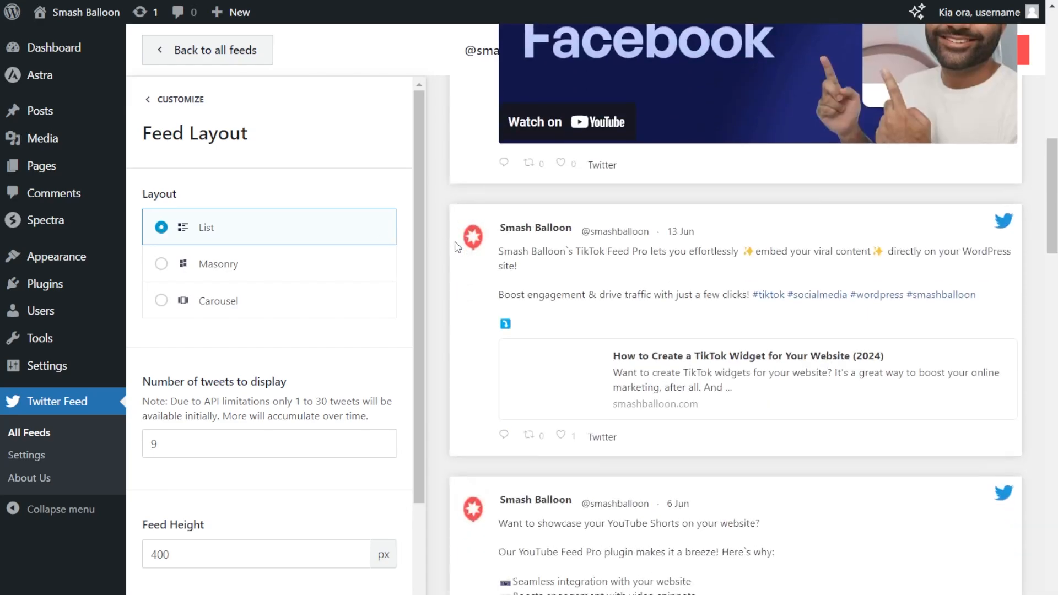
- Switch the feed layout to Carousel and page through the tweets in the preview
click(319, 300)
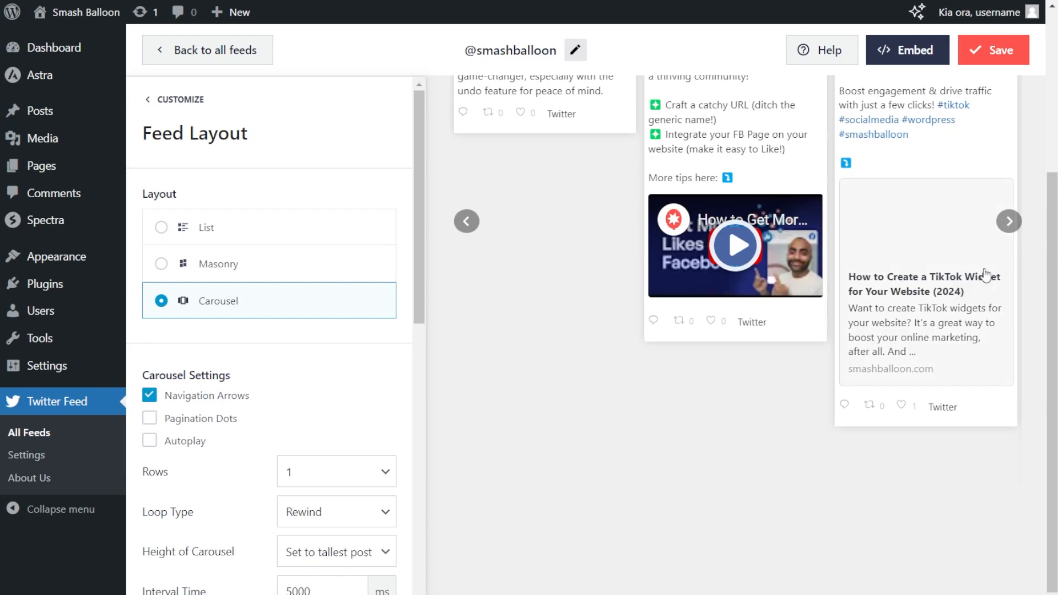
click(1013, 225)
click(1009, 221)
click(1008, 221)
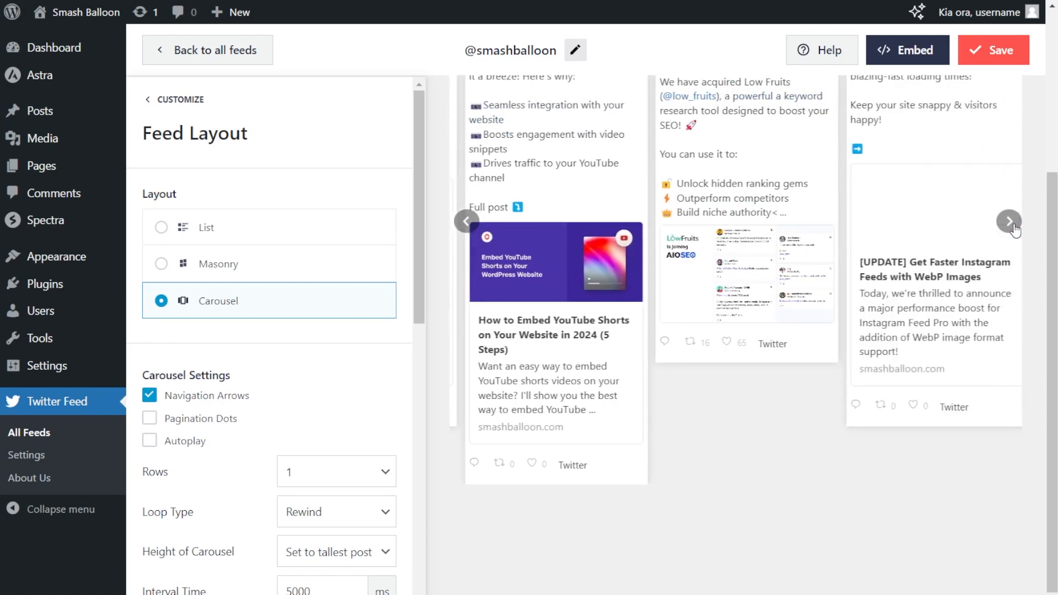
click(1009, 222)
click(1008, 222)
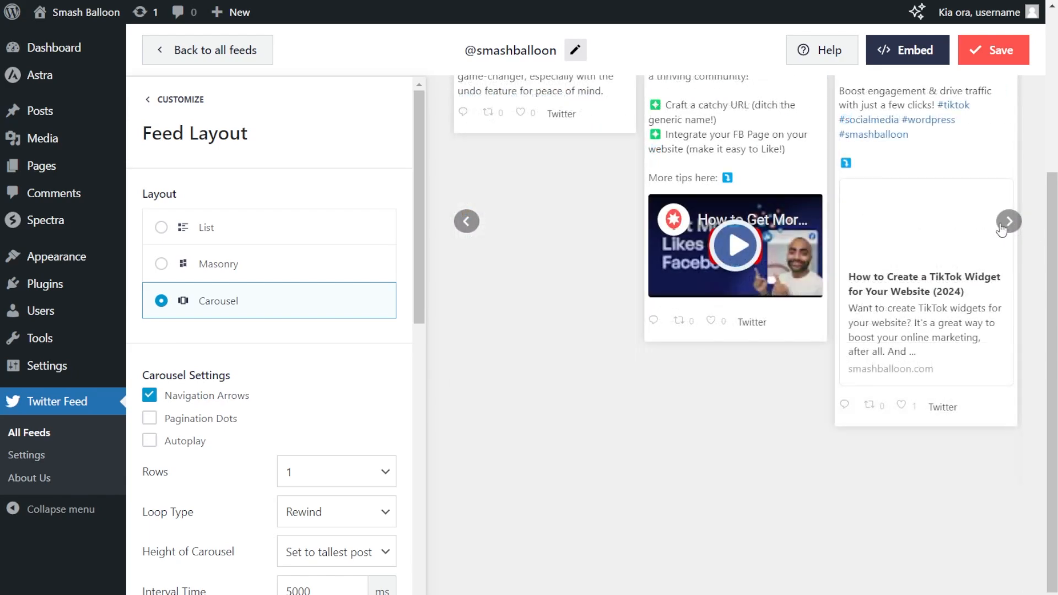
- Switch the feed layout back to Masonry and try 2 desktop columns before returning to 3
click(297, 266)
scroll(237, 361, down, 3)
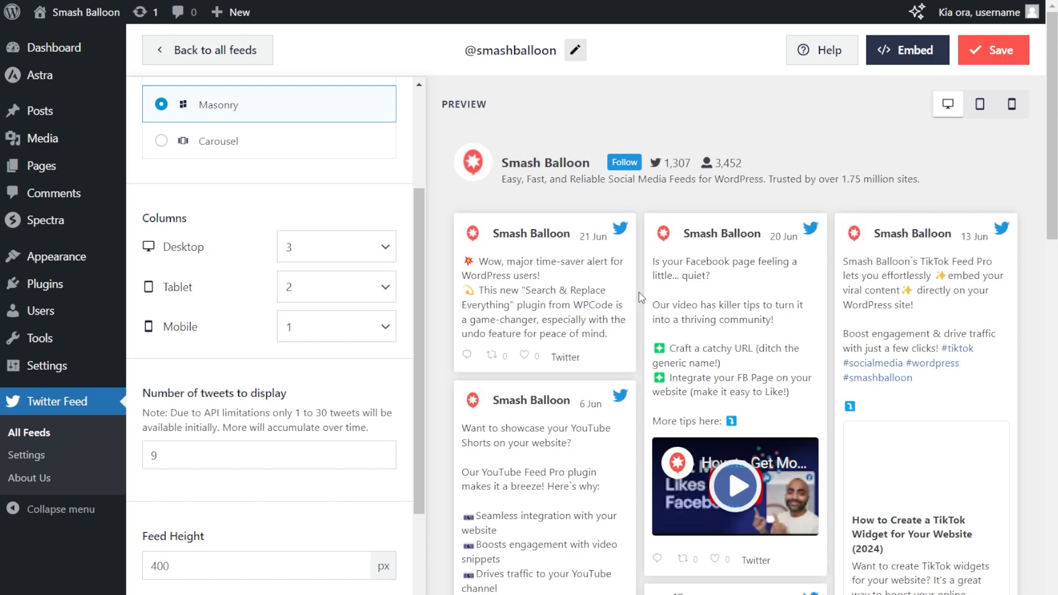
click(386, 252)
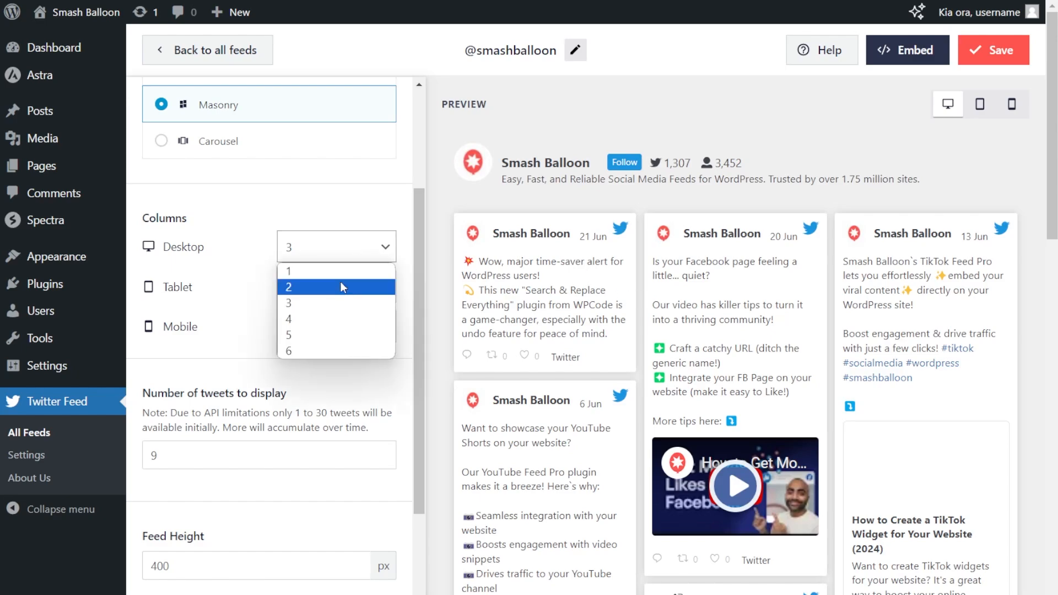
click(341, 288)
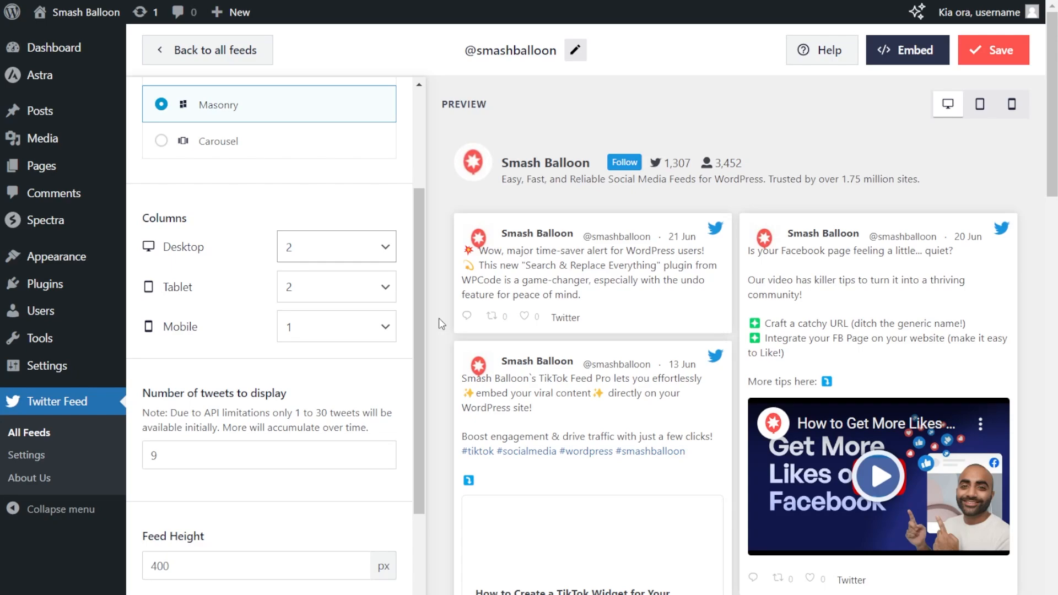
click(368, 262)
click(349, 295)
- Set the number of tweets to display to 4 and review the whole feed in the preview
scroll(276, 337, down, 3)
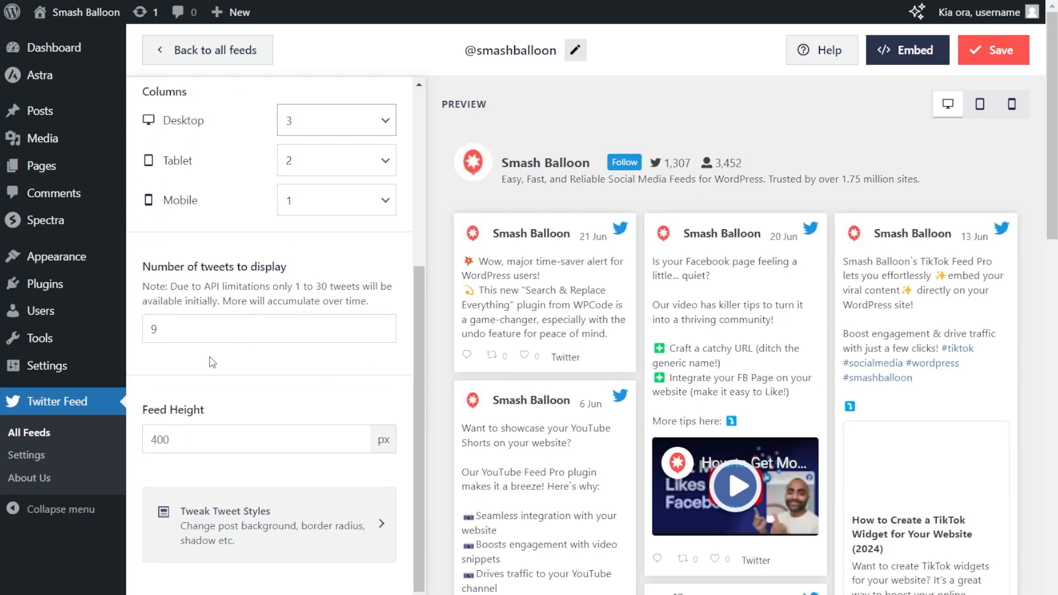
double_click(190, 329)
text(4)
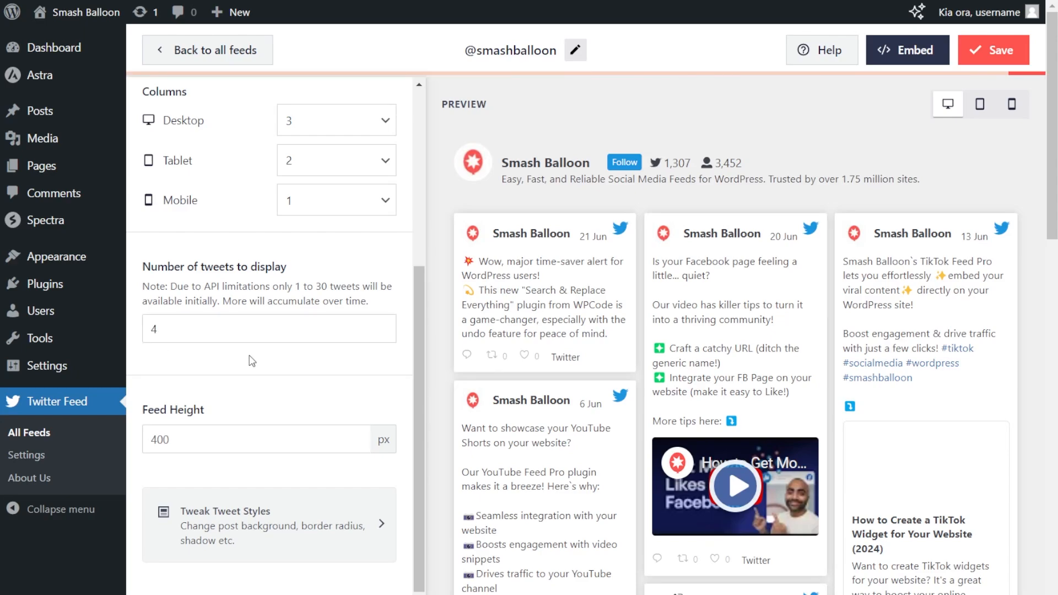
scroll(435, 358, down, 5)
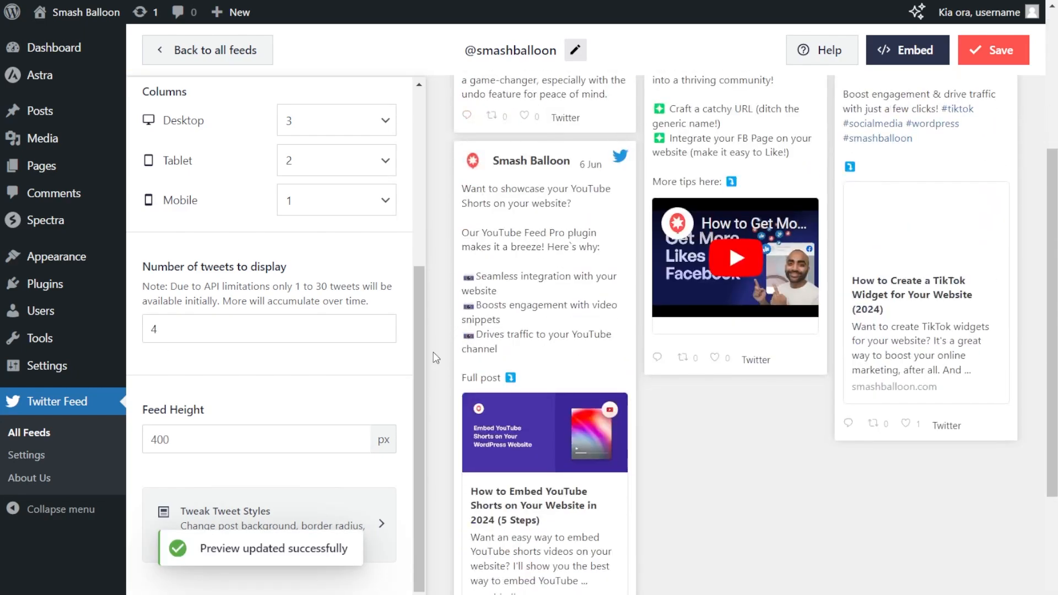
scroll(435, 358, down, 3)
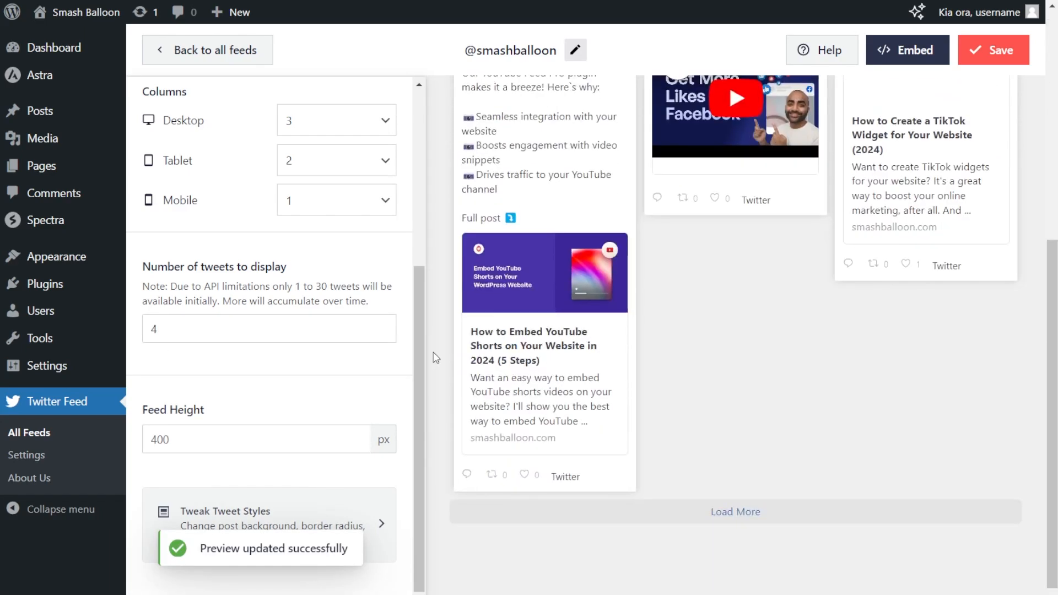
scroll(435, 358, up, 8)
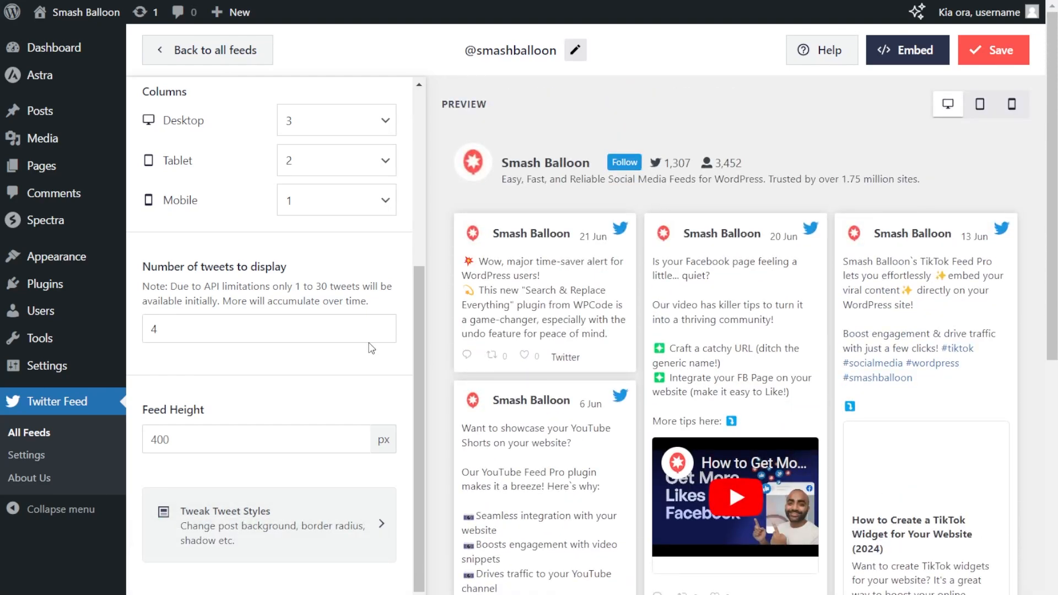
- Set the number of tweets to display to 9
click(158, 330)
key(BackSpace)
text(9)
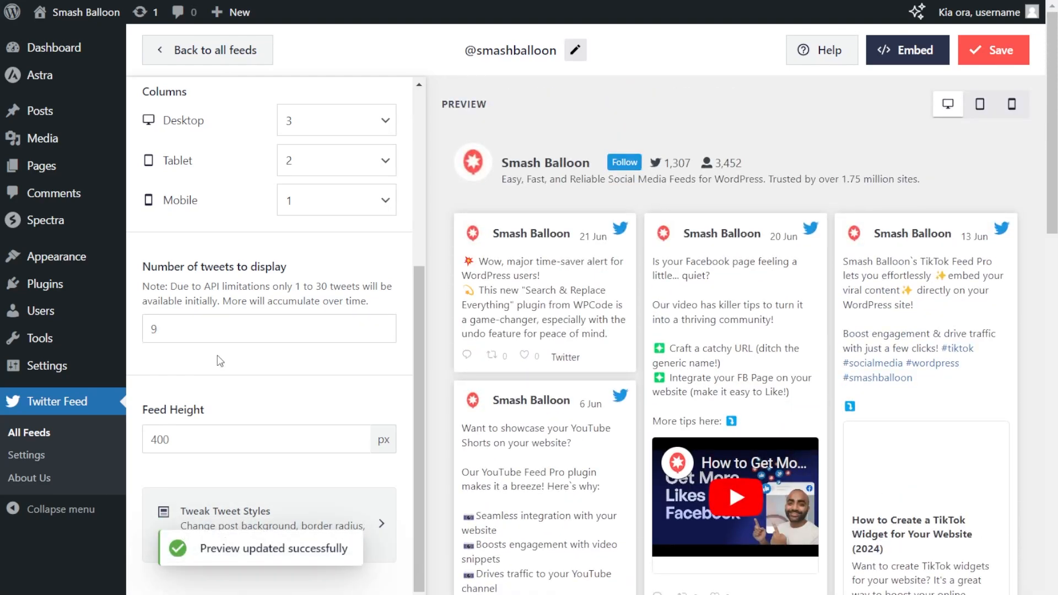
- Save the feed's layout settings and check the tweets in the preview
click(984, 65)
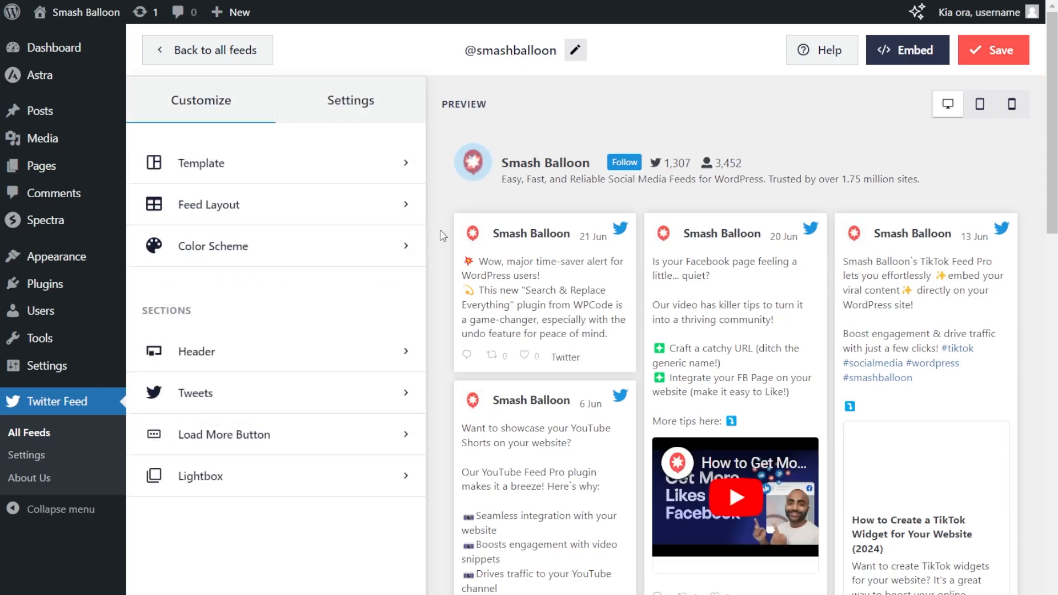
scroll(440, 242, down, 3)
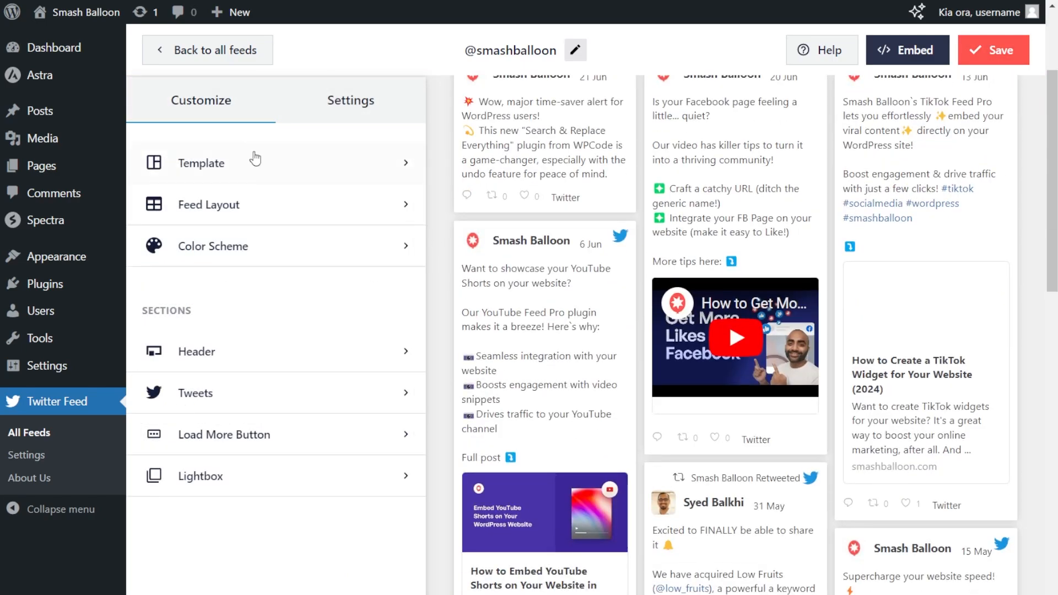
- Try the Light, Dark and Custom color schemes on the feed
click(237, 253)
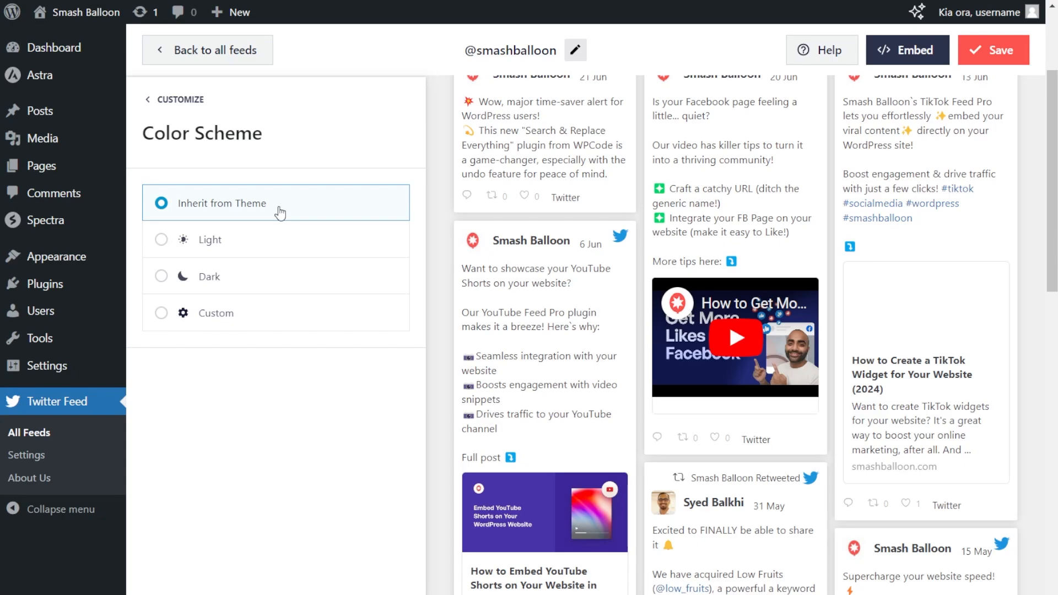
click(259, 239)
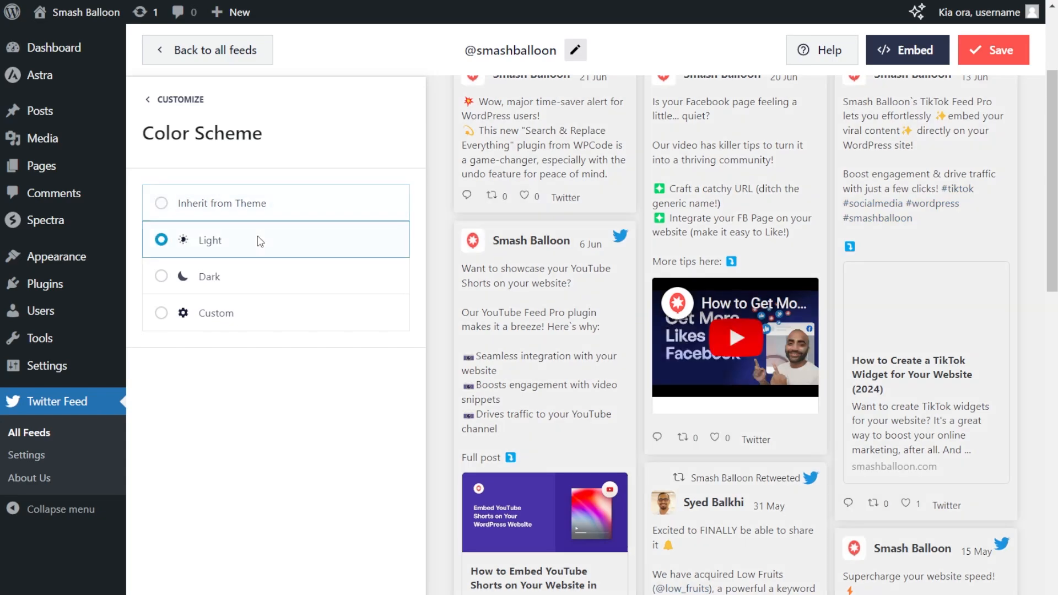
click(247, 275)
click(259, 313)
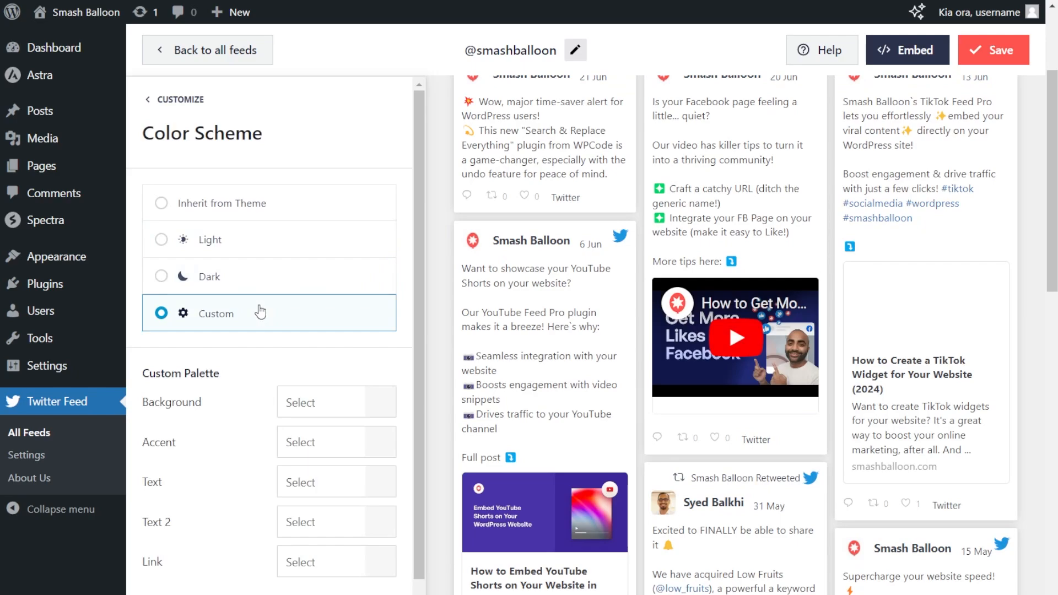
- Try red, yellow (#FFC104) and blue (#2B4EE9) as the custom palette's background color
click(375, 402)
scroll(325, 491, down, 2)
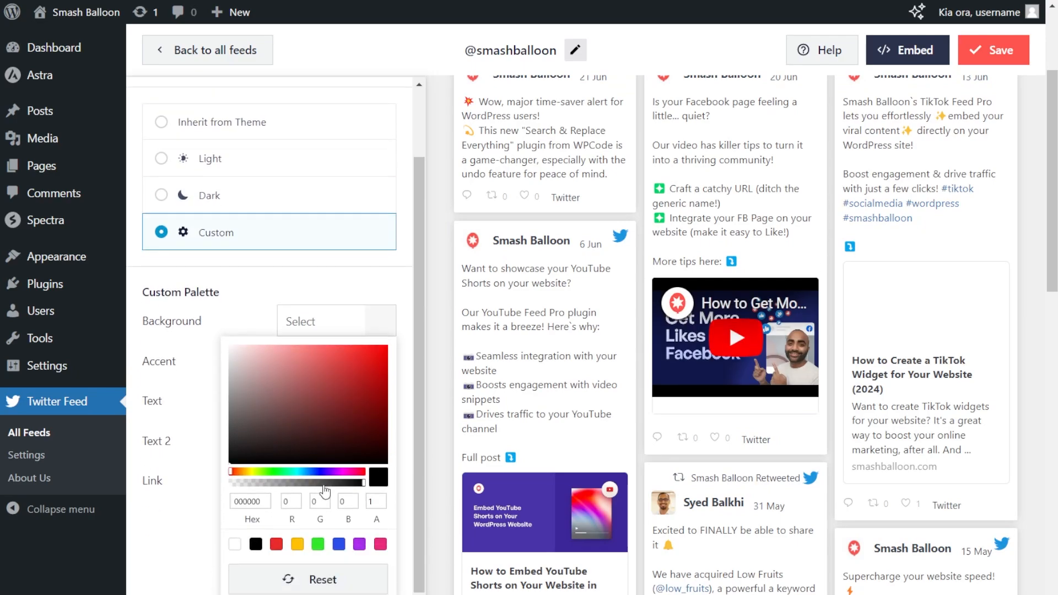
click(276, 544)
click(297, 544)
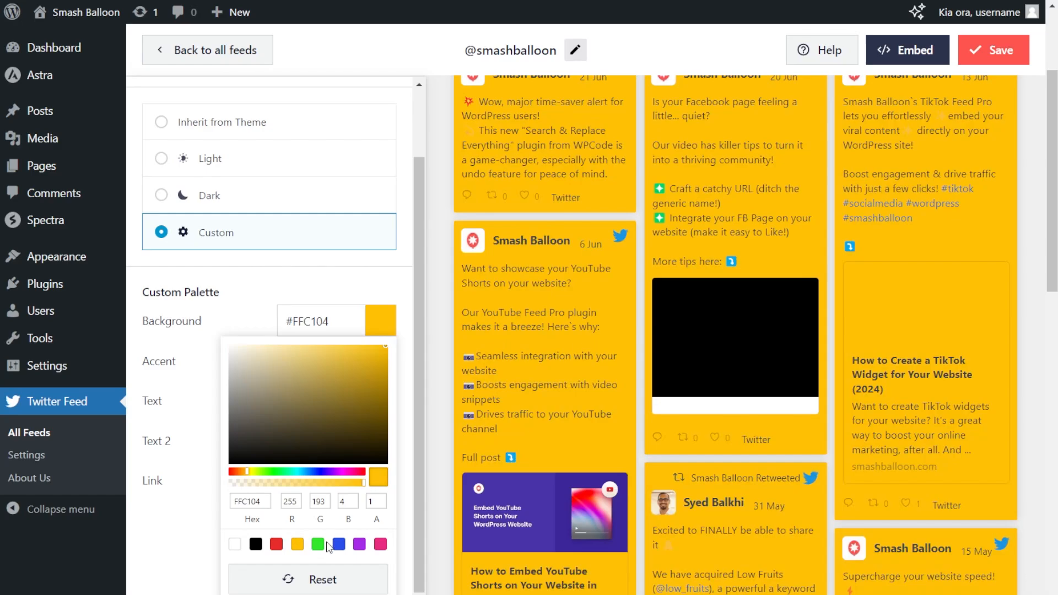
click(338, 545)
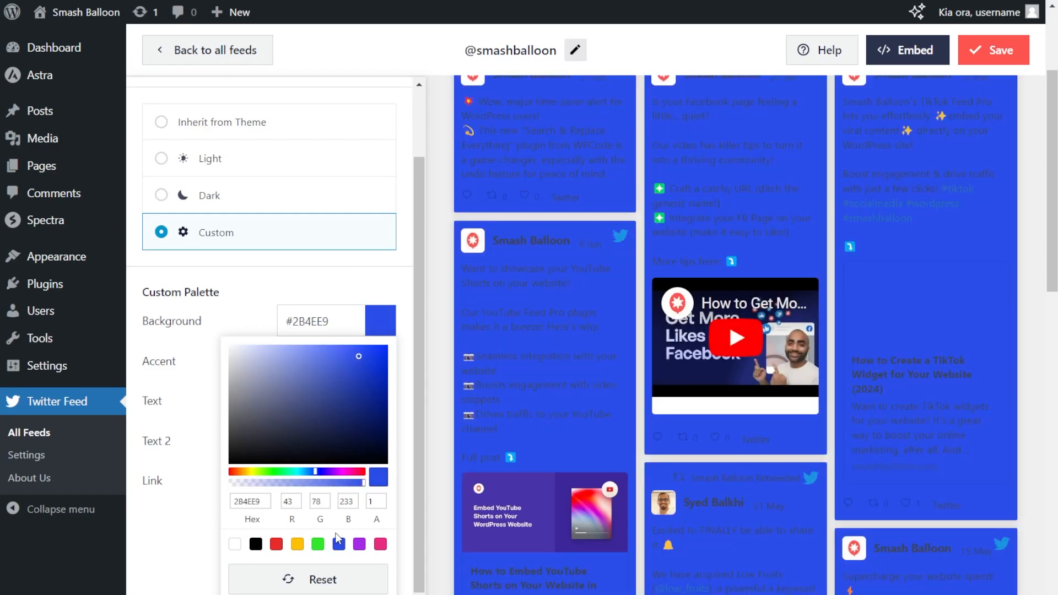
- Set the color scheme back to Inherit from Theme and save the feed
click(251, 133)
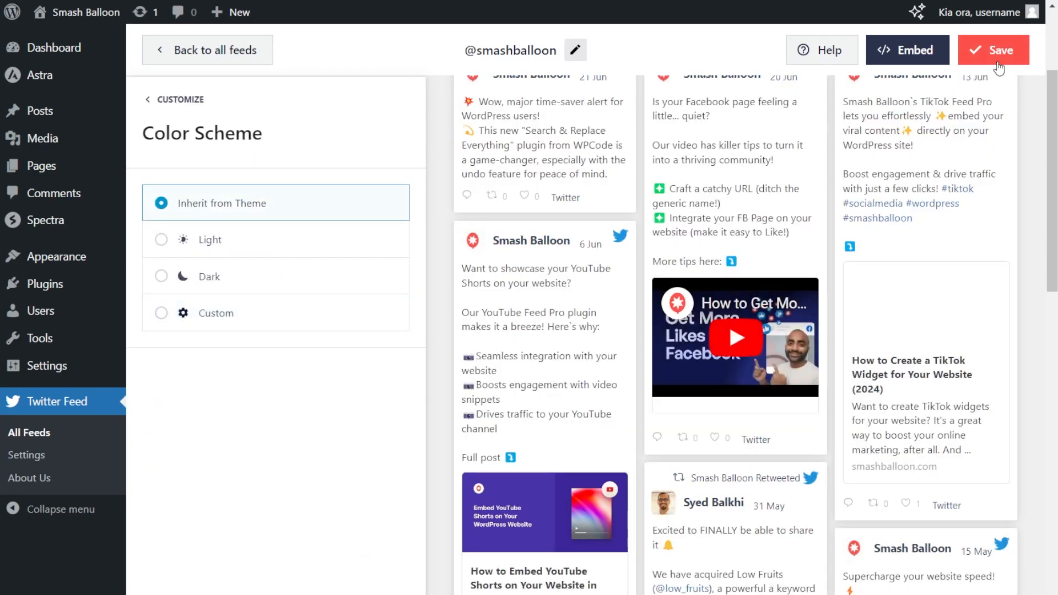
click(998, 61)
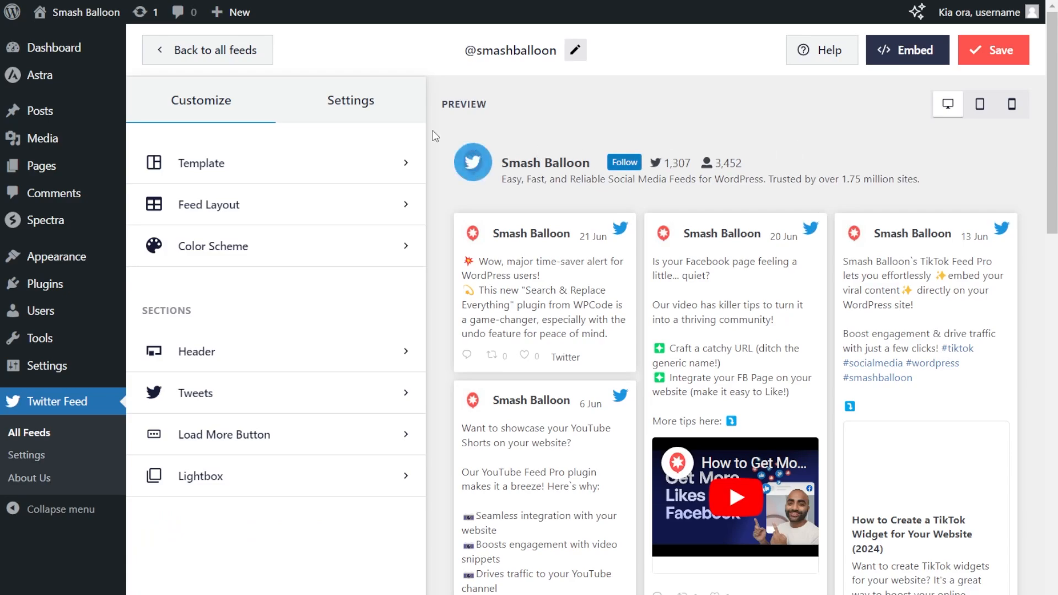
- Review the feed's filters for replies, retweets, allowed and blocked words and hidden tweets, and save the feed
click(384, 121)
click(296, 206)
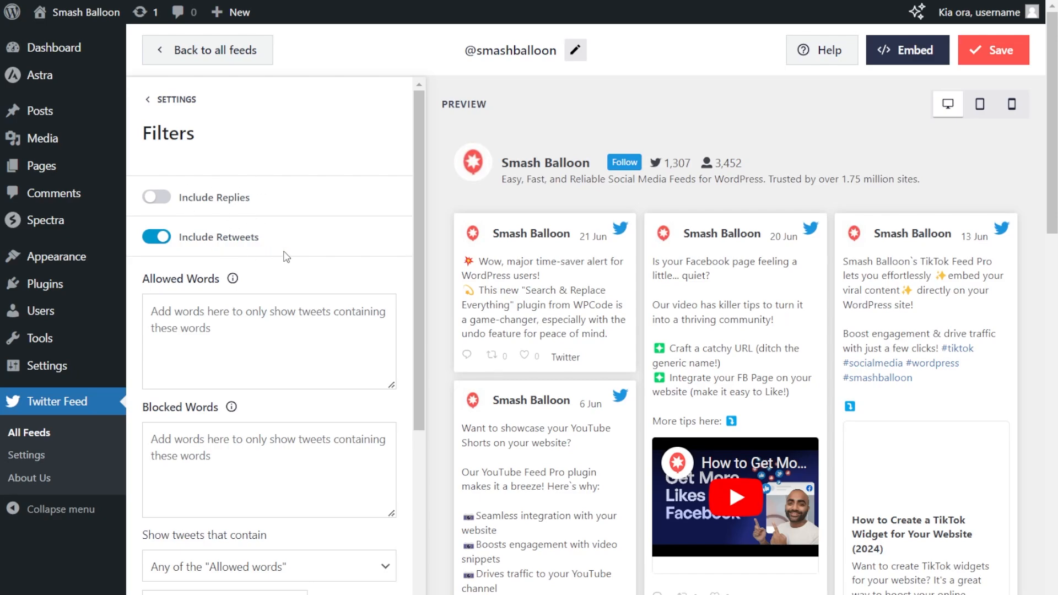
scroll(286, 257, down, 2)
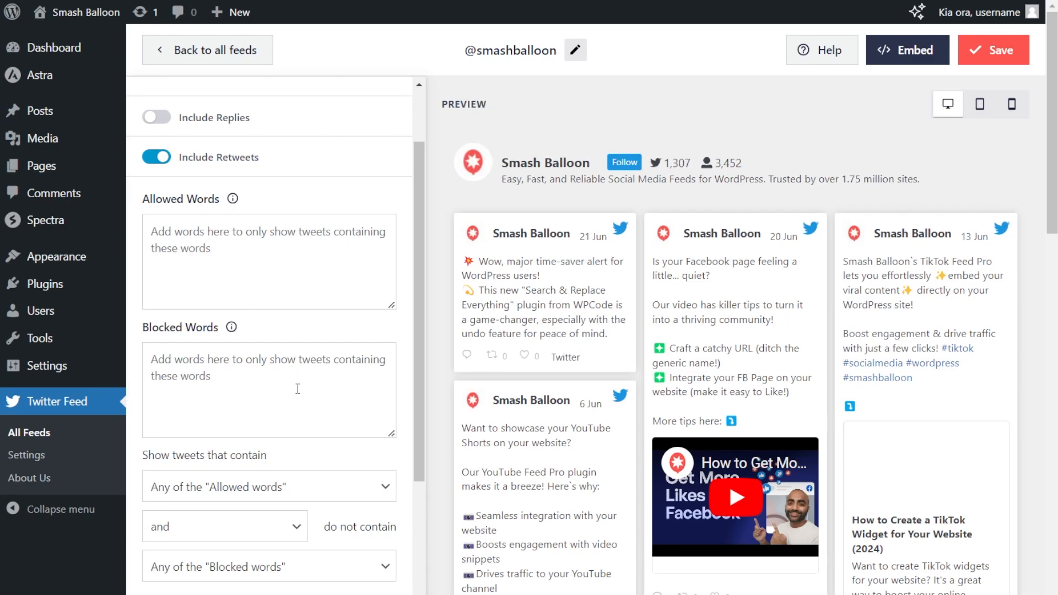
scroll(301, 397, down, 4)
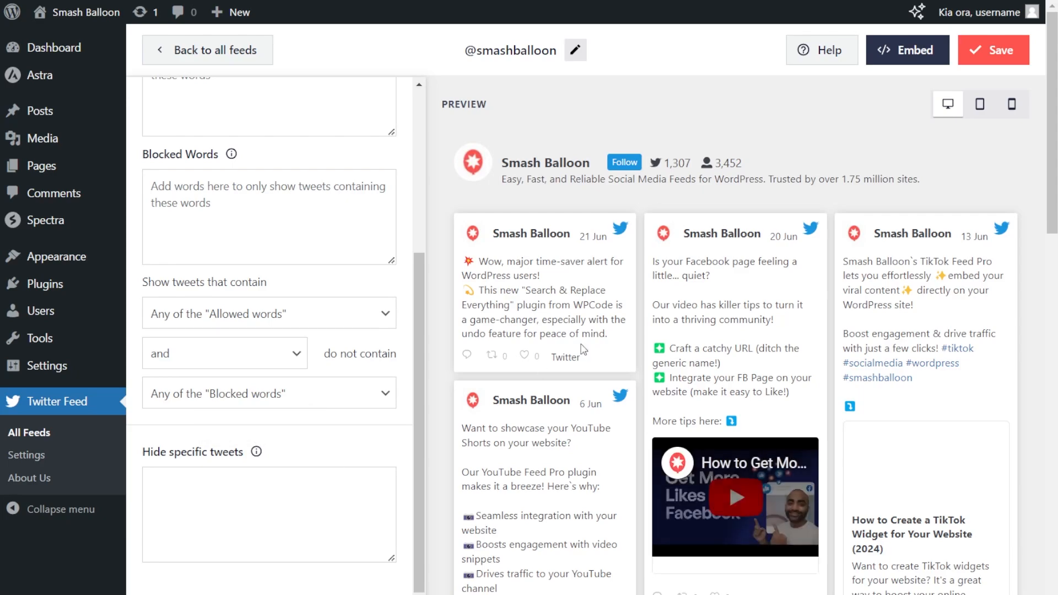
click(1020, 51)
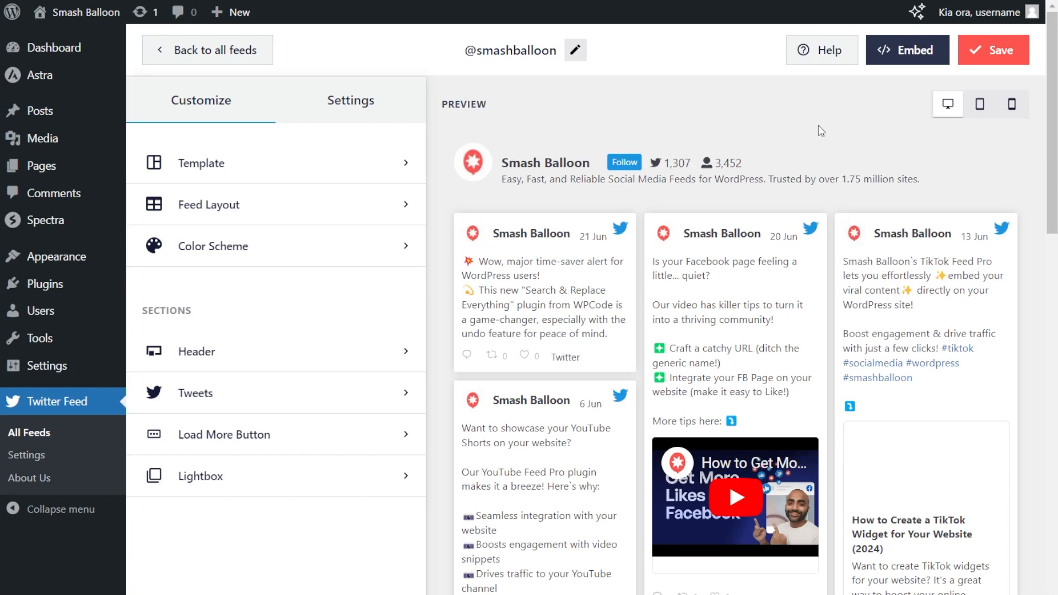
- Copy the feed's embed shortcode and choose the Twitter page as the place to add the feed
click(912, 51)
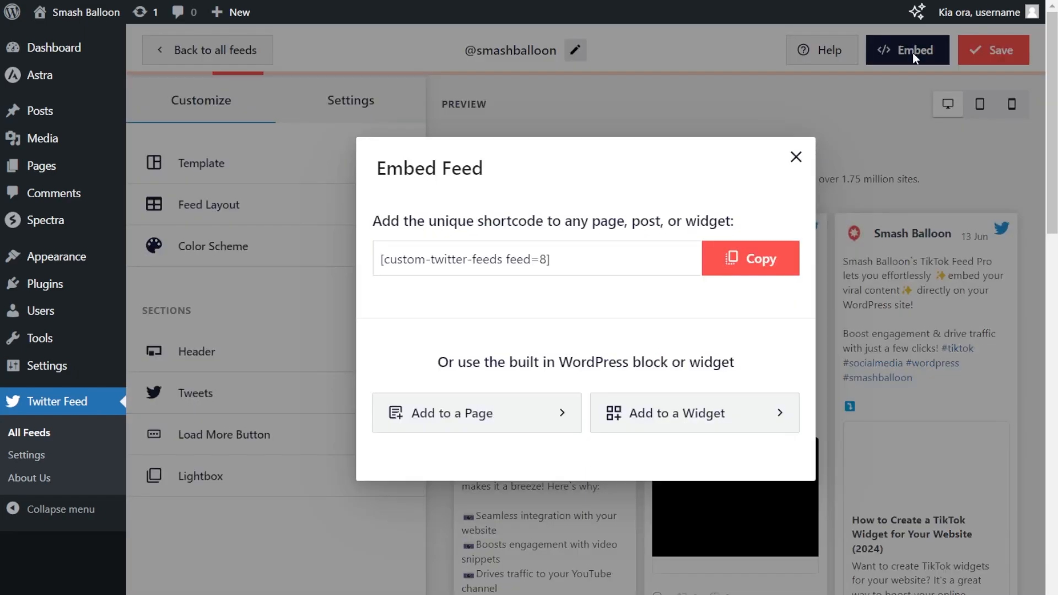
click(760, 259)
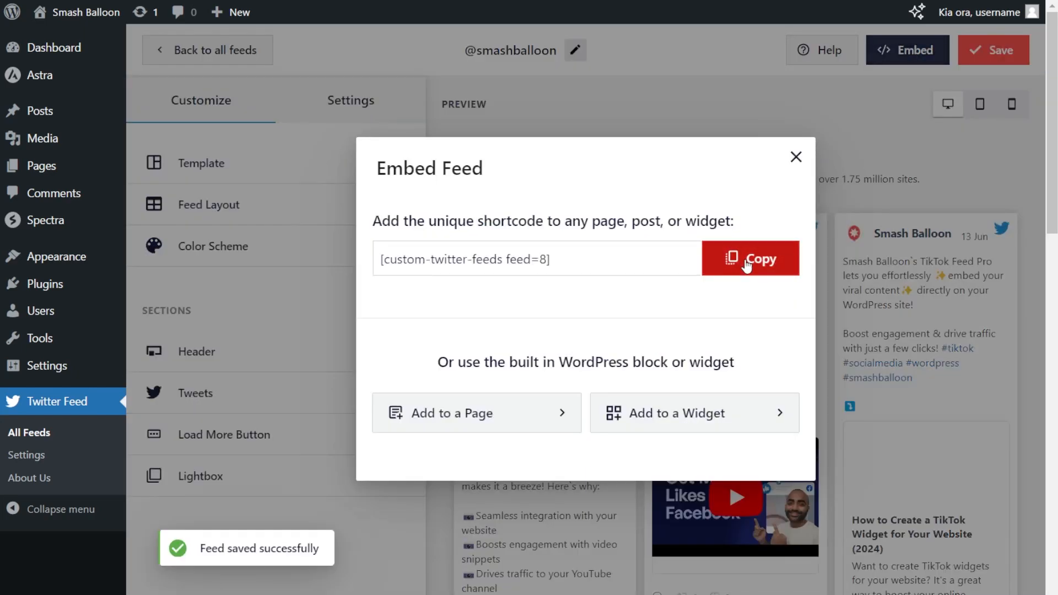
click(518, 414)
scroll(503, 386, down, 5)
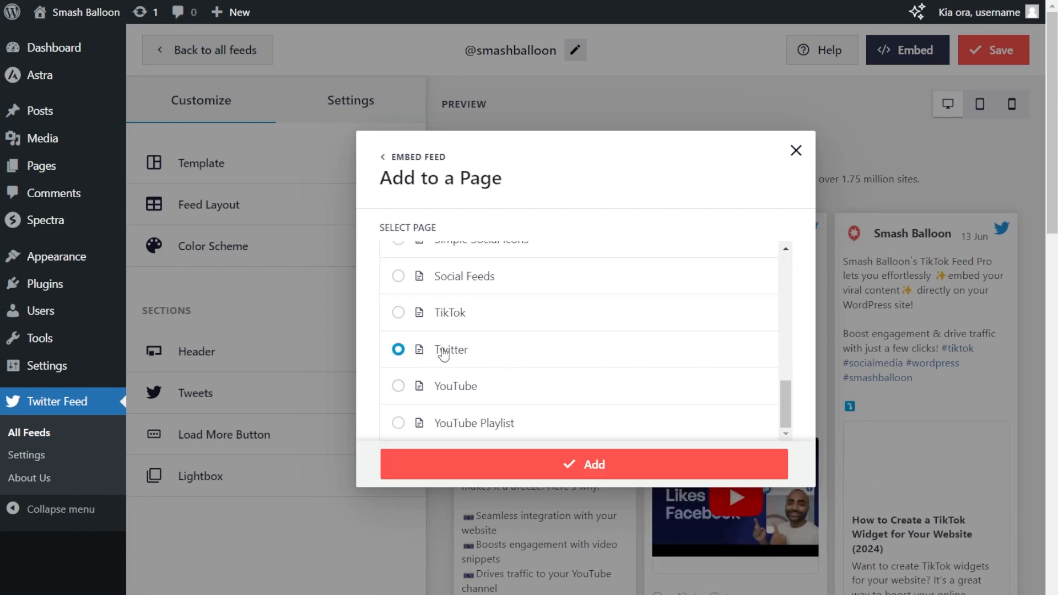
click(513, 354)
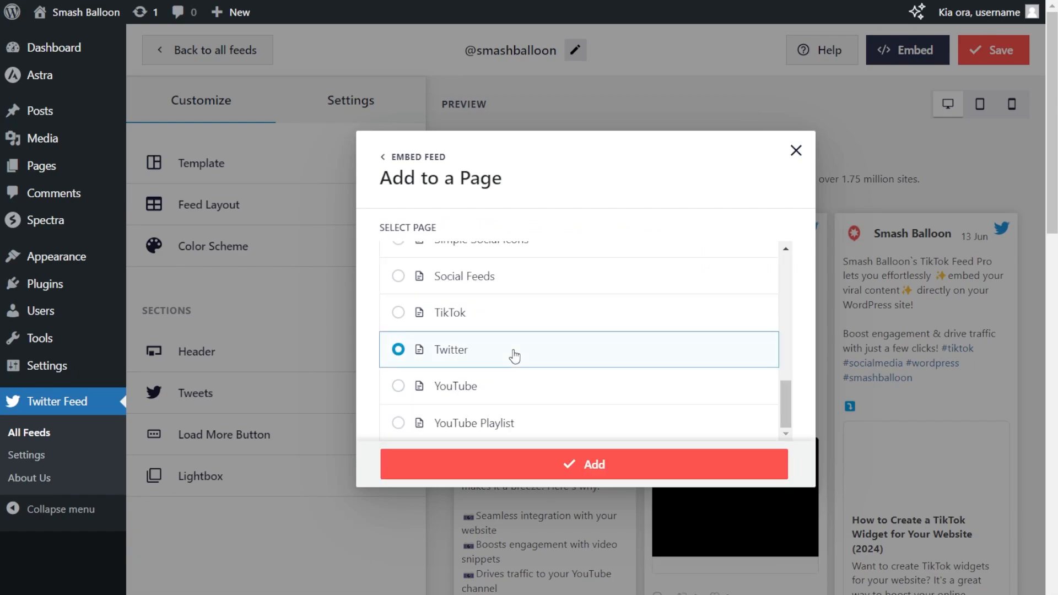
click(579, 465)
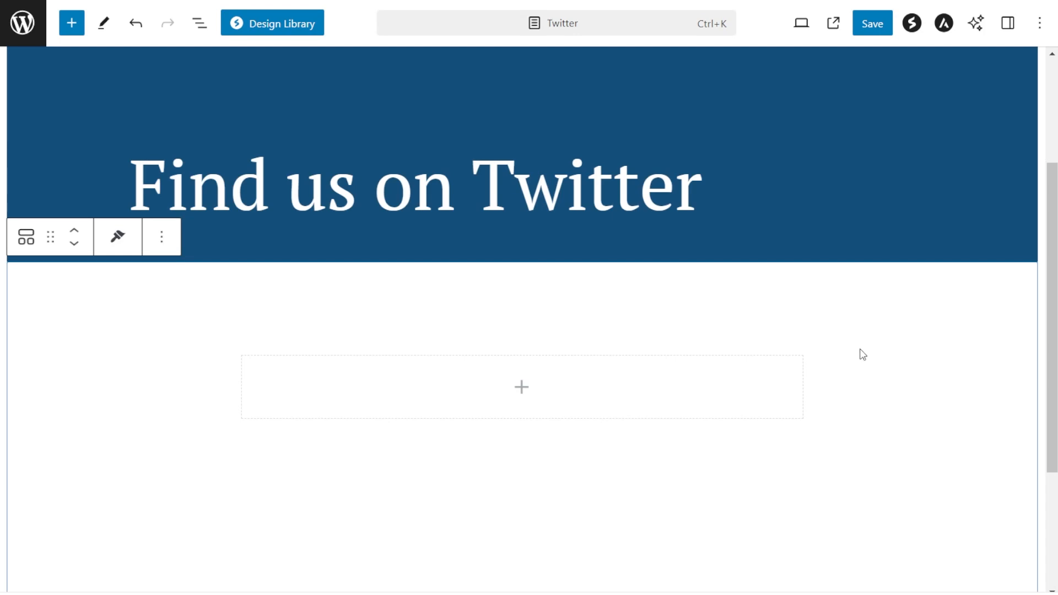
- Insert a Shortcode block containing [custom-twitter-feeds feed=8] below the Find us on Twitter heading and save the page
click(521, 388)
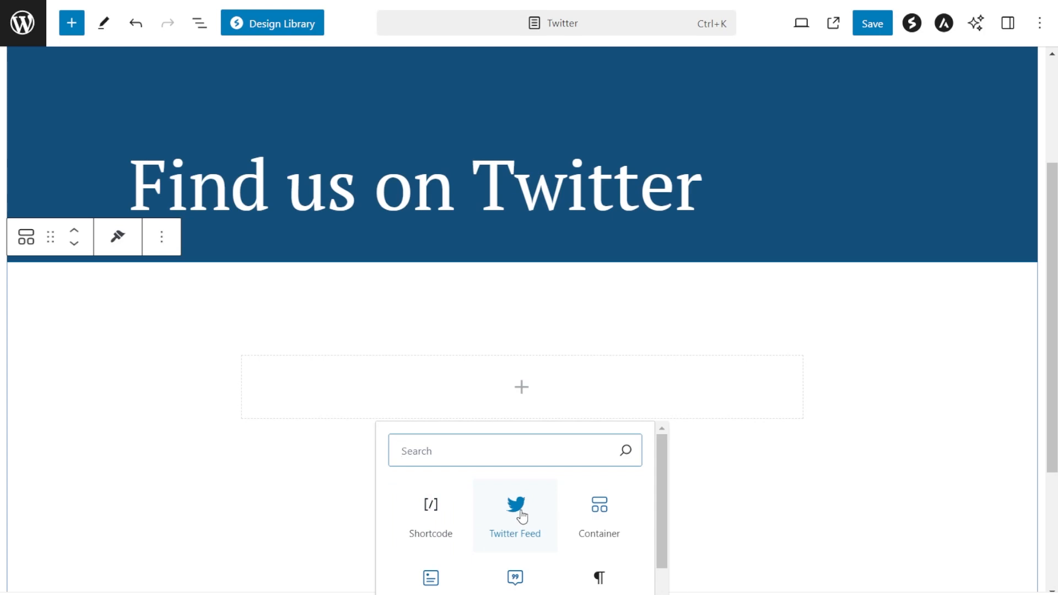
click(439, 512)
click(439, 512)
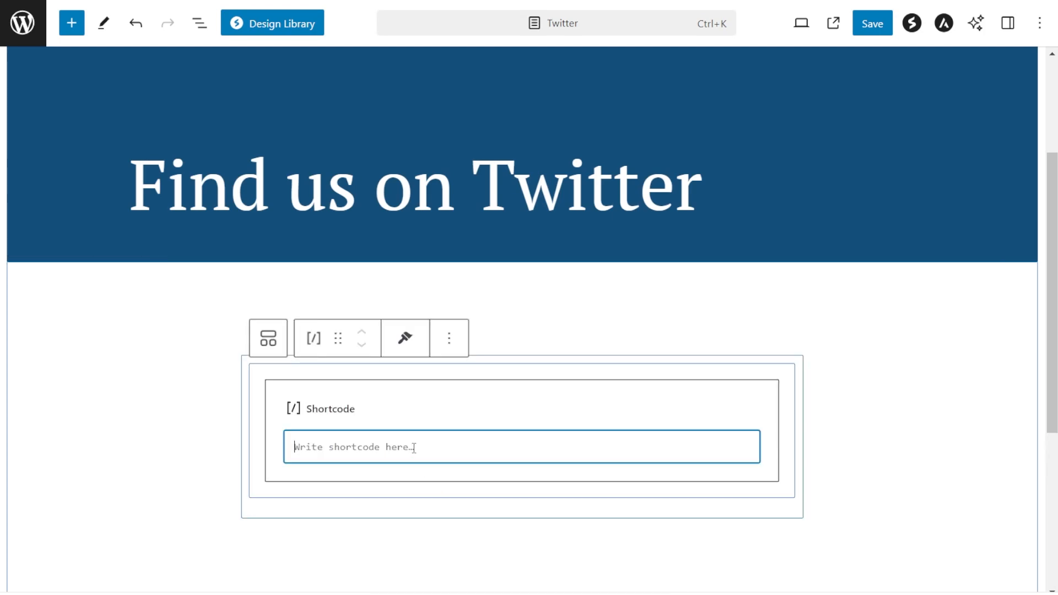
key(ctrl+v)
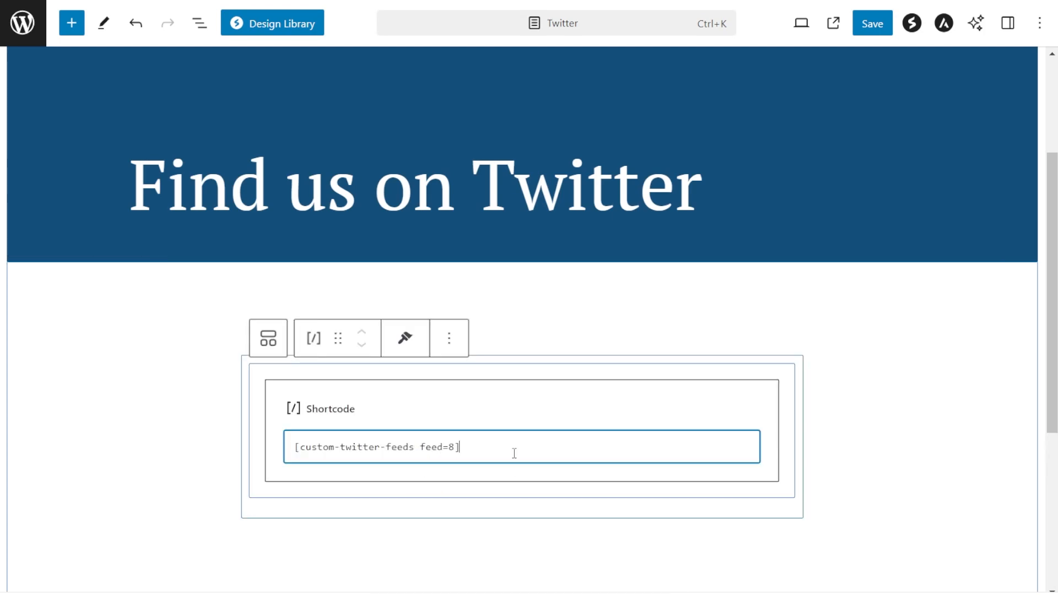
click(864, 30)
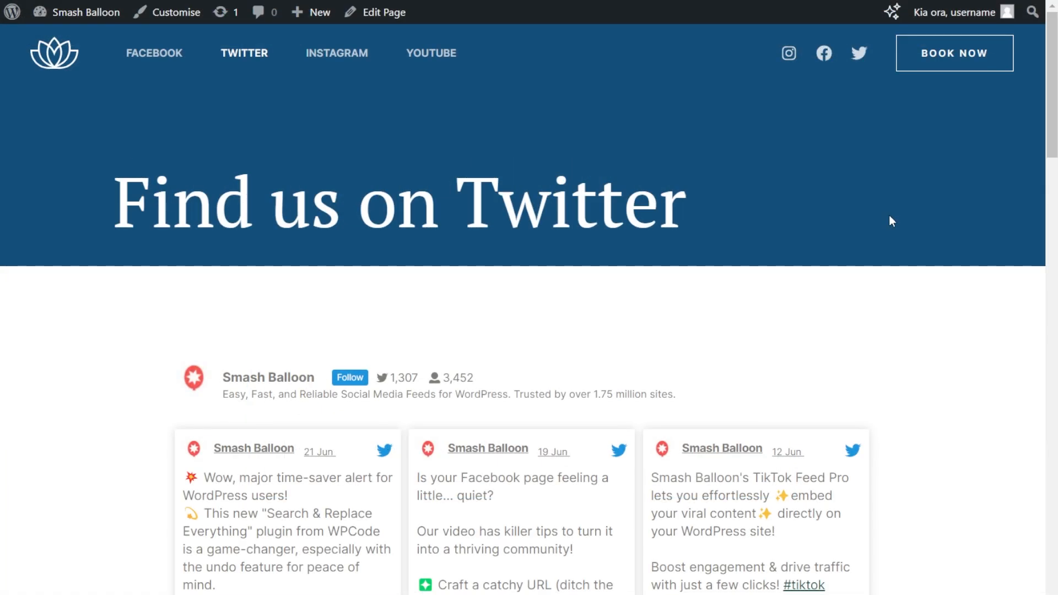
- Look through the embedded Twitter feed on the published page, from its header down to the last tweets
scroll(891, 221, down, 3)
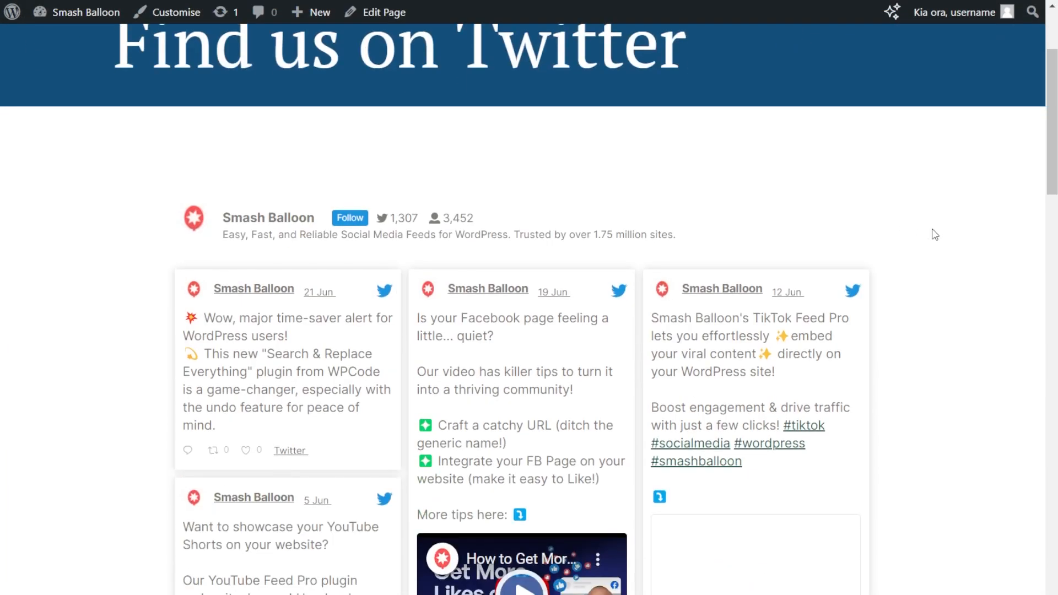
scroll(935, 234, down, 2)
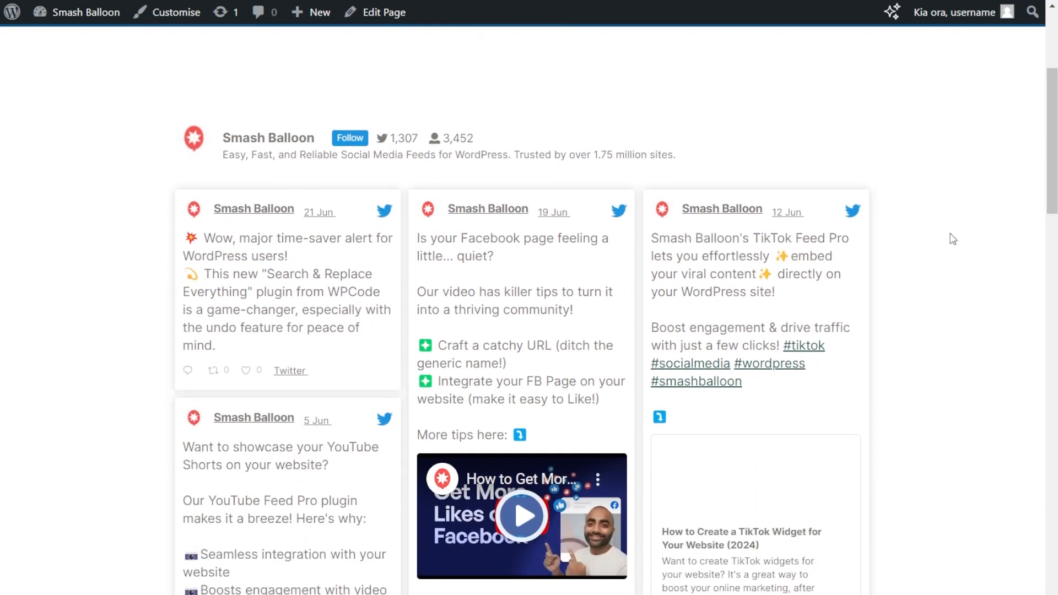
scroll(933, 257, down, 3)
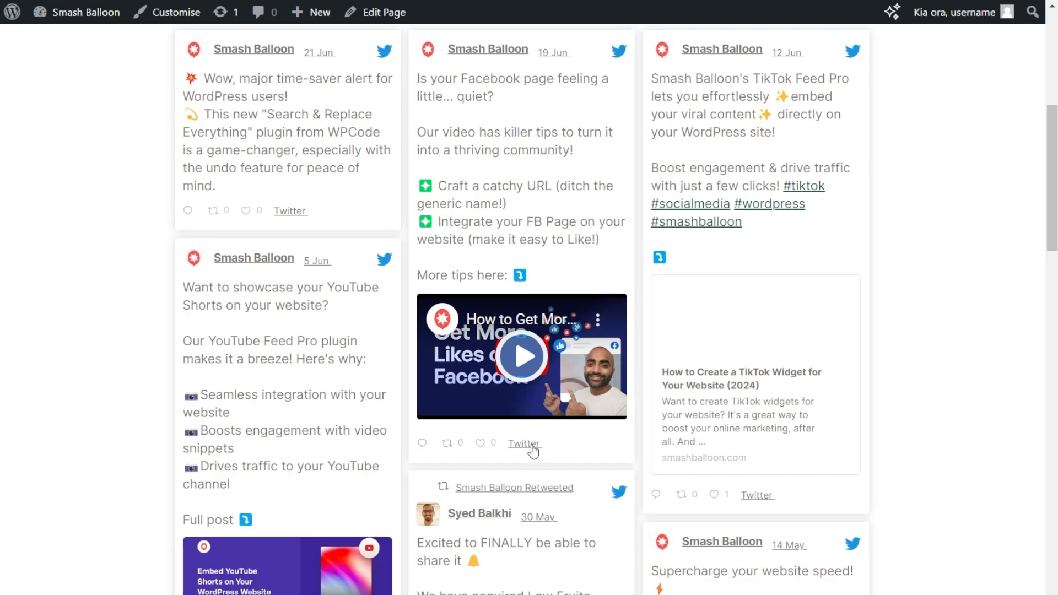
scroll(533, 450, up, 6)
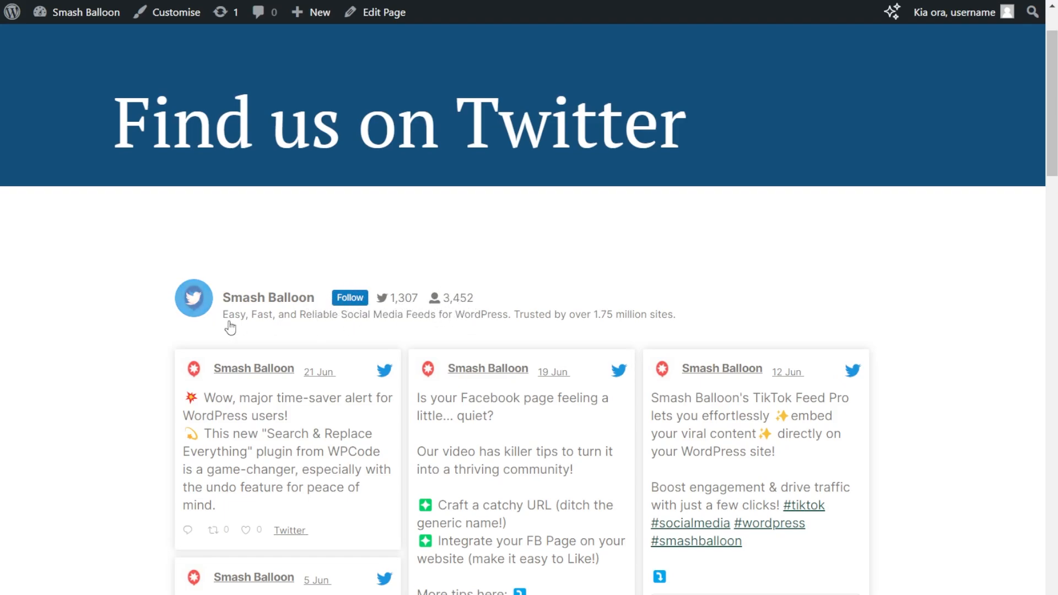
scroll(714, 310, down, 10)
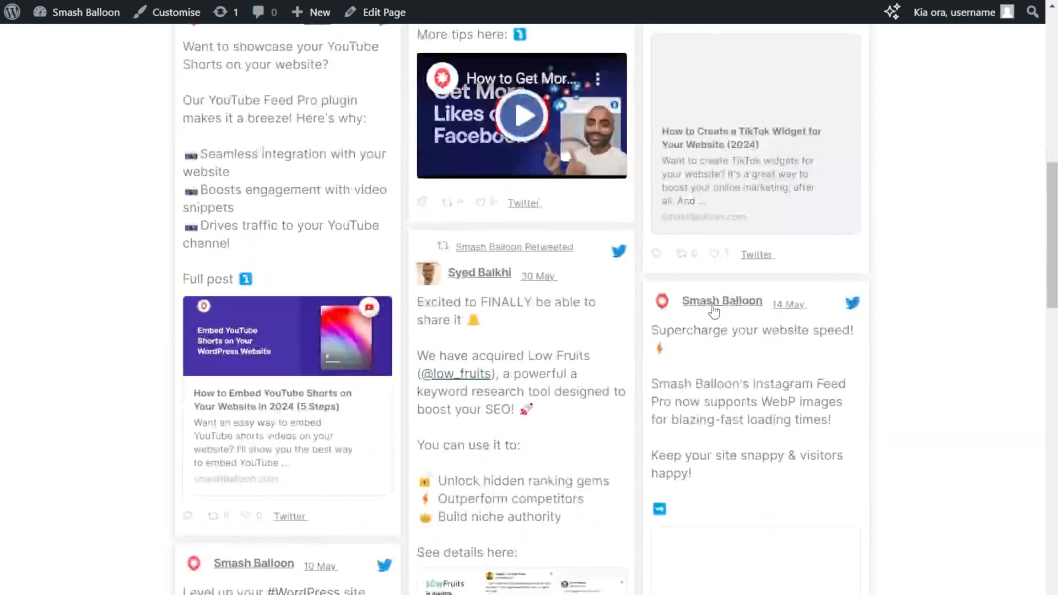
scroll(711, 310, down, 10)
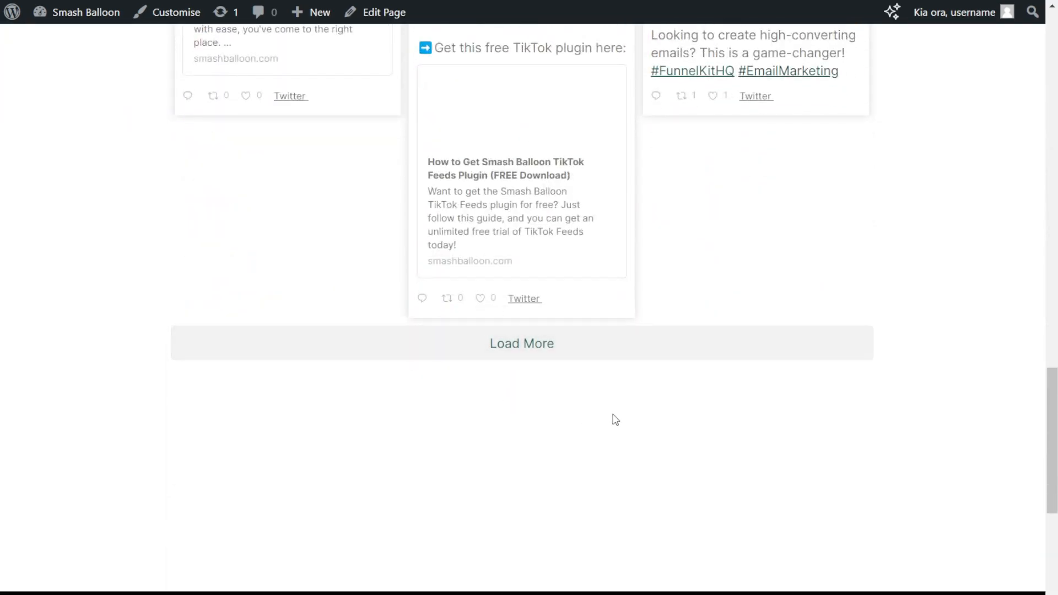
- Load more tweets at the end of the published feed and look through them
click(552, 347)
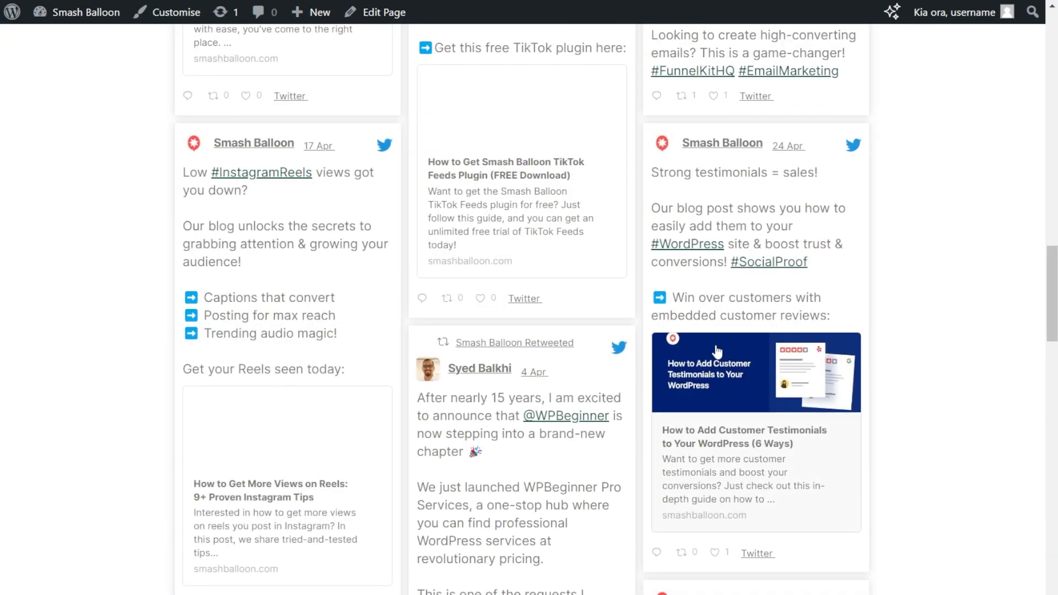
scroll(870, 350, down, 5)
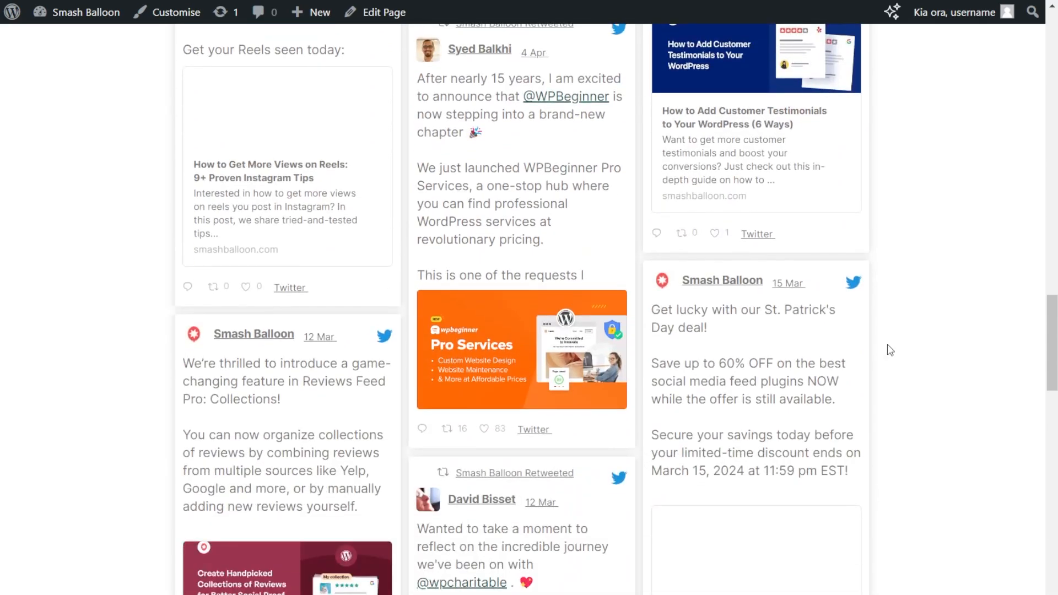
- Open the Smash Balloon profile on X from the feed's header
scroll(890, 365, up, 10)
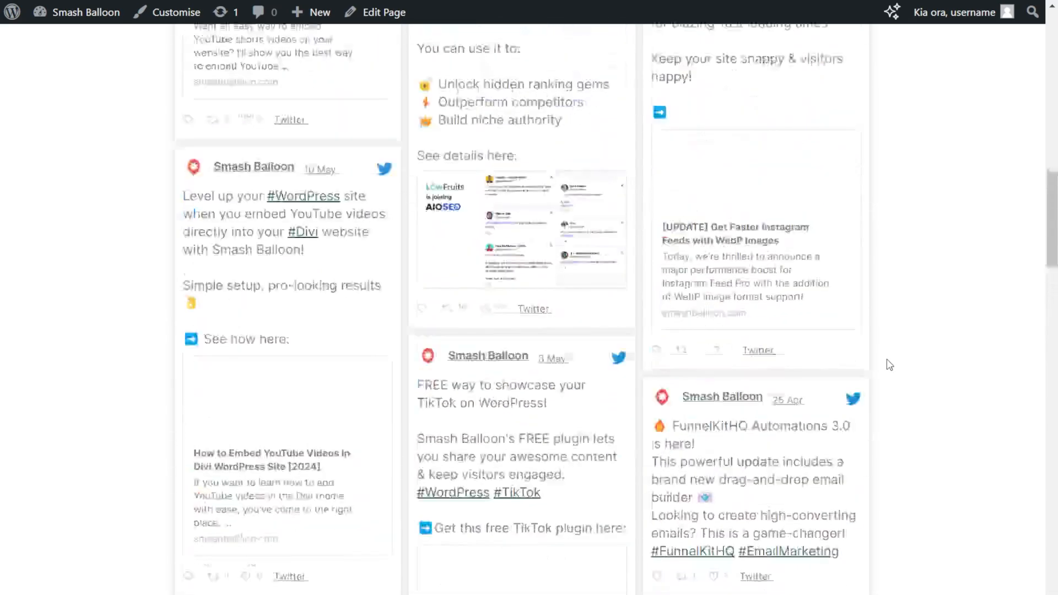
scroll(890, 365, up, 5)
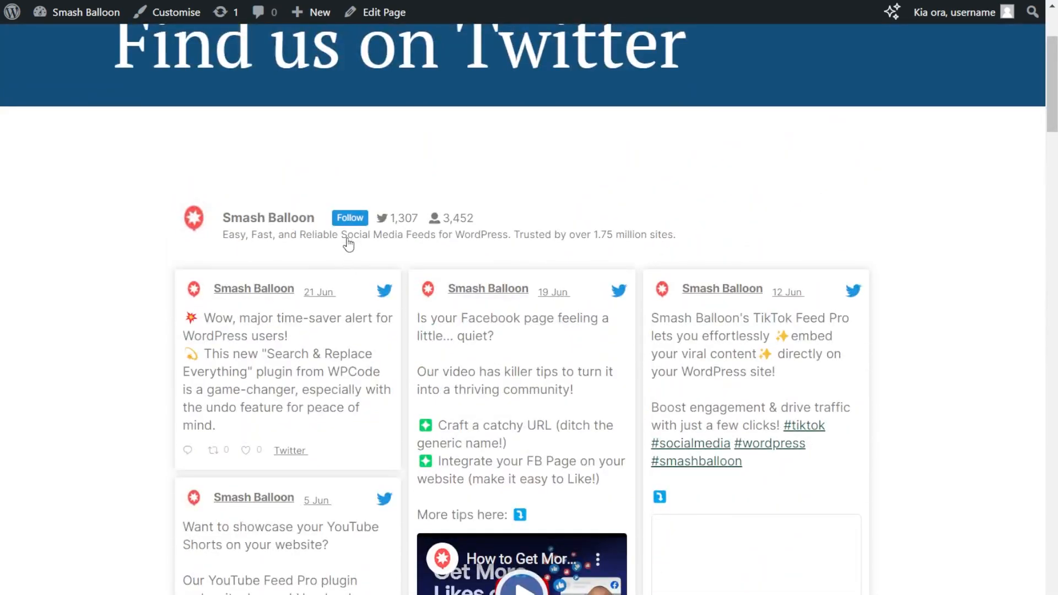
click(347, 242)
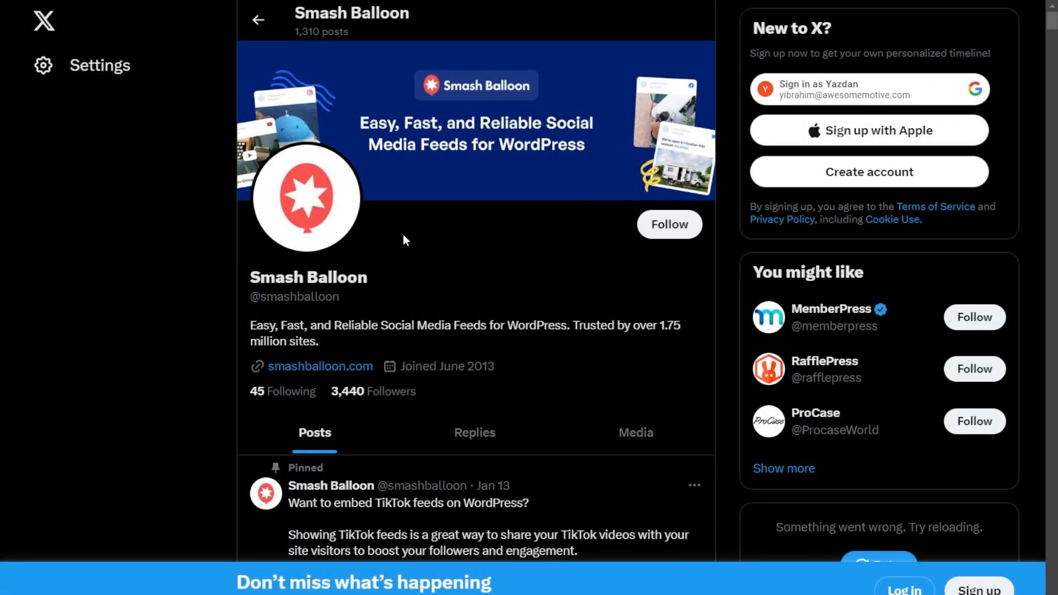